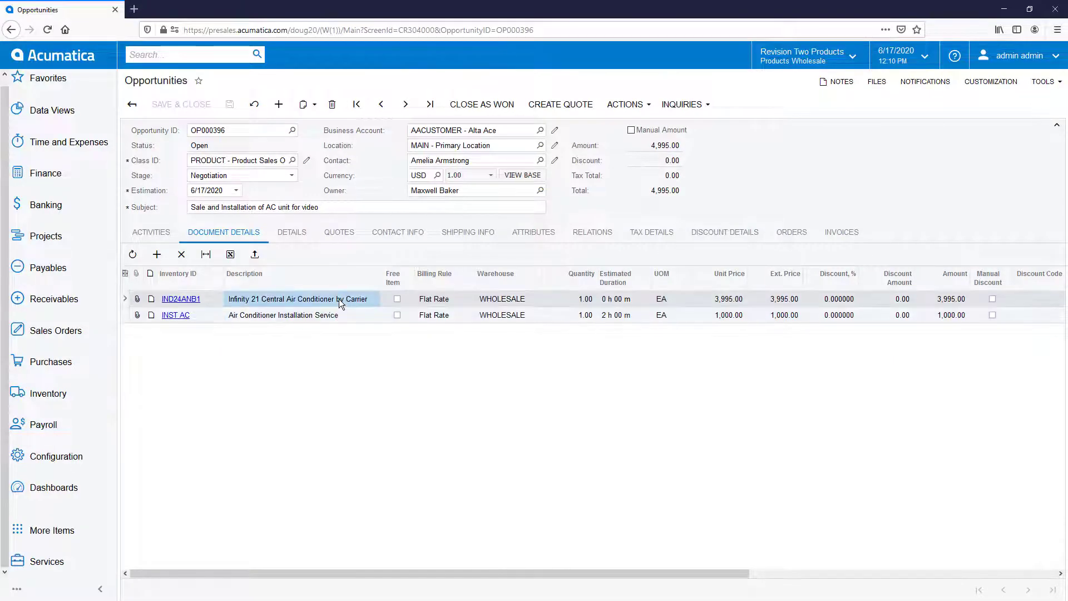
# Close opportunity OP000396 as Won with reason Relationship and stage Won
pyautogui.click(482, 105)
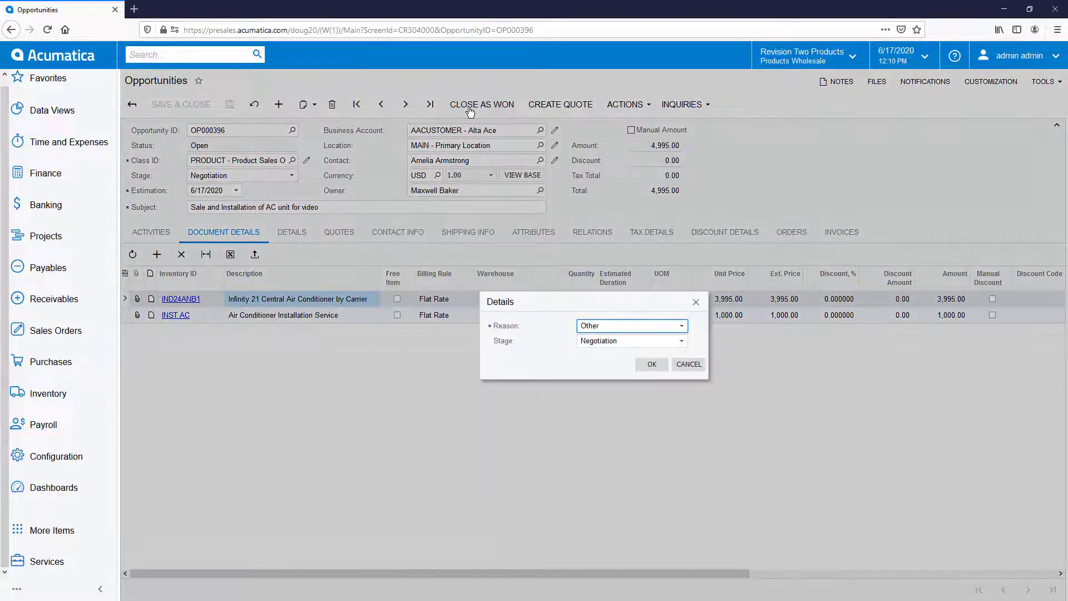
pyautogui.click(632, 326)
pyautogui.click(610, 358)
pyautogui.click(632, 341)
pyautogui.click(610, 427)
pyautogui.click(652, 364)
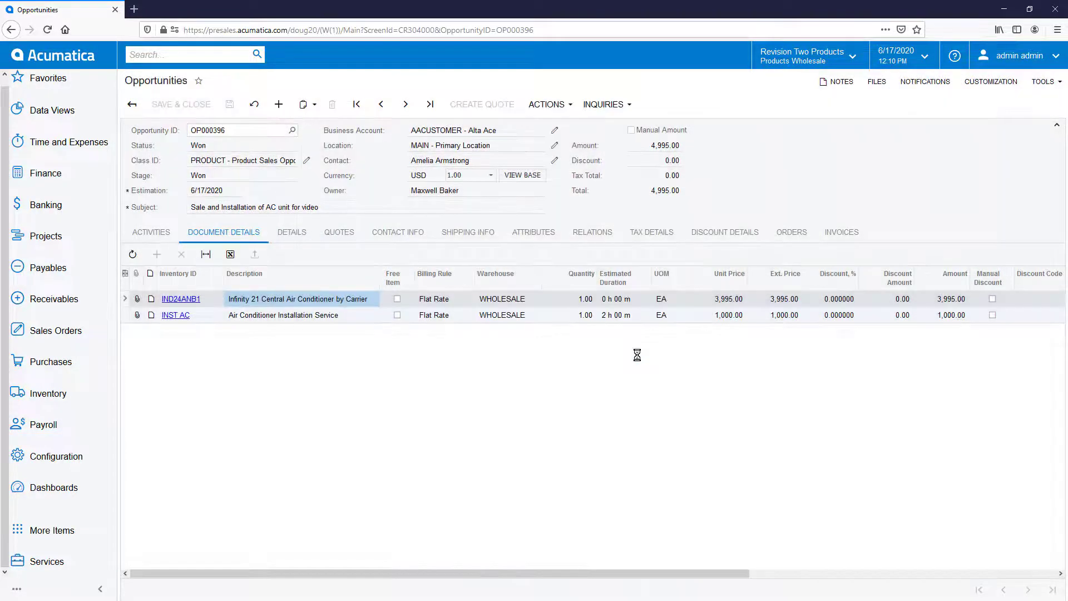
# Create Installation service order 006301 from the opportunity and save it
pyautogui.click(547, 103)
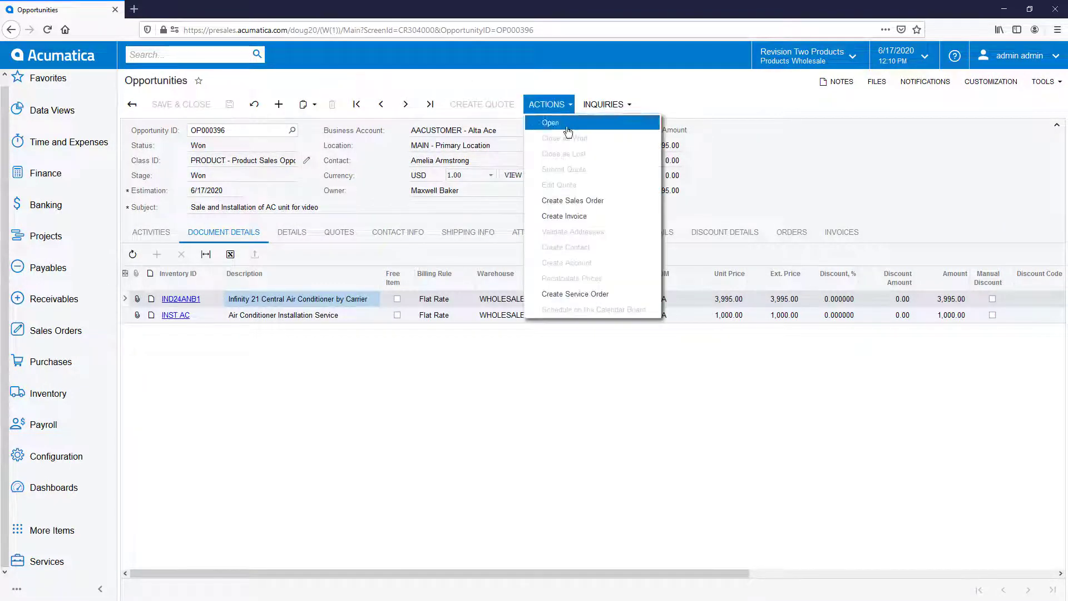
pyautogui.click(576, 294)
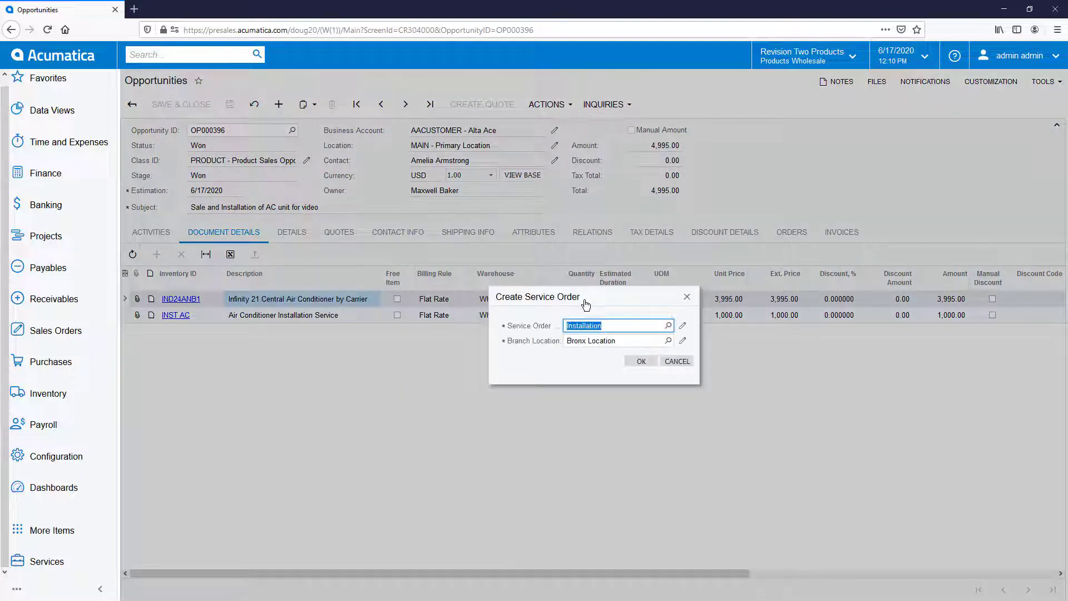
pyautogui.click(642, 361)
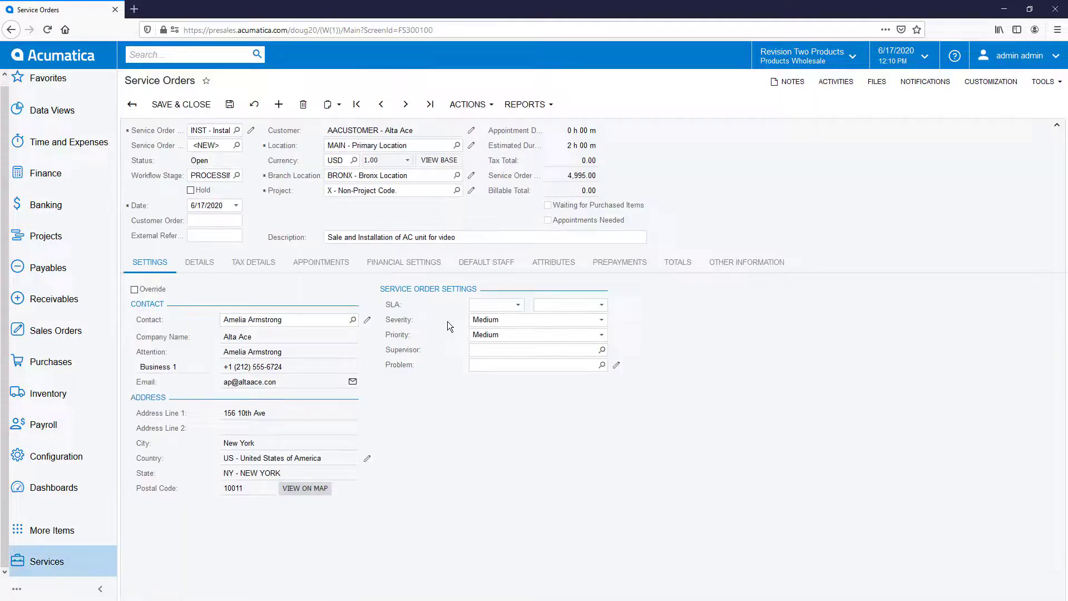
pyautogui.click(200, 262)
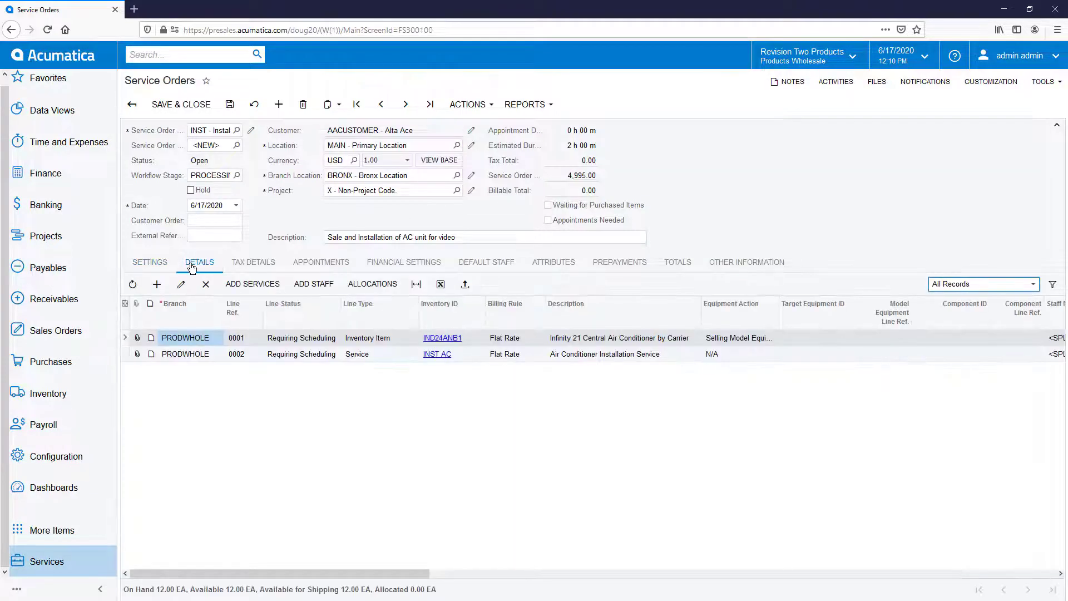
pyautogui.click(231, 105)
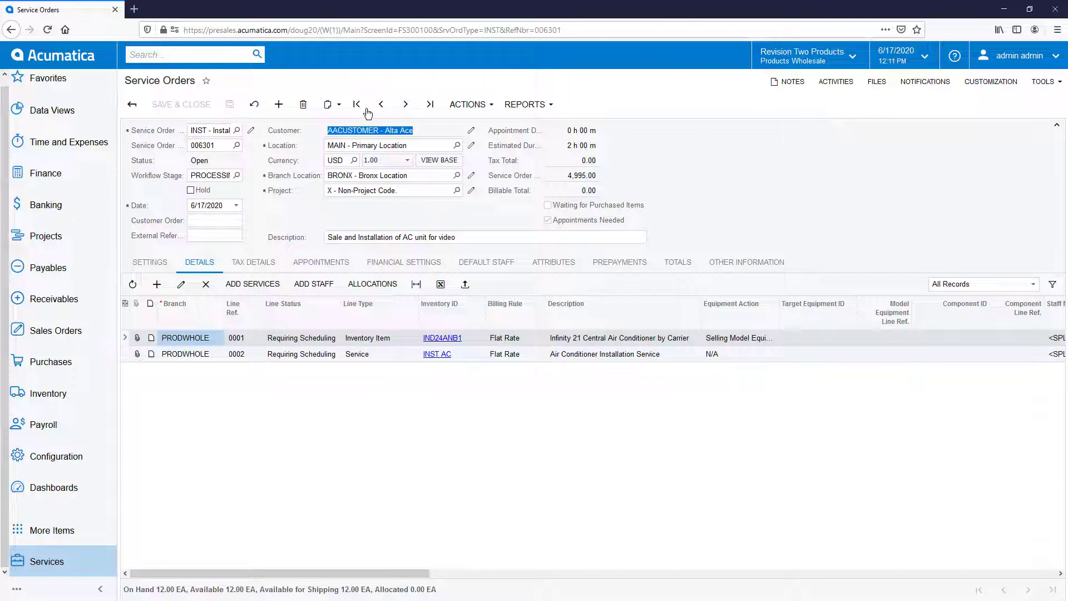
pyautogui.click(487, 108)
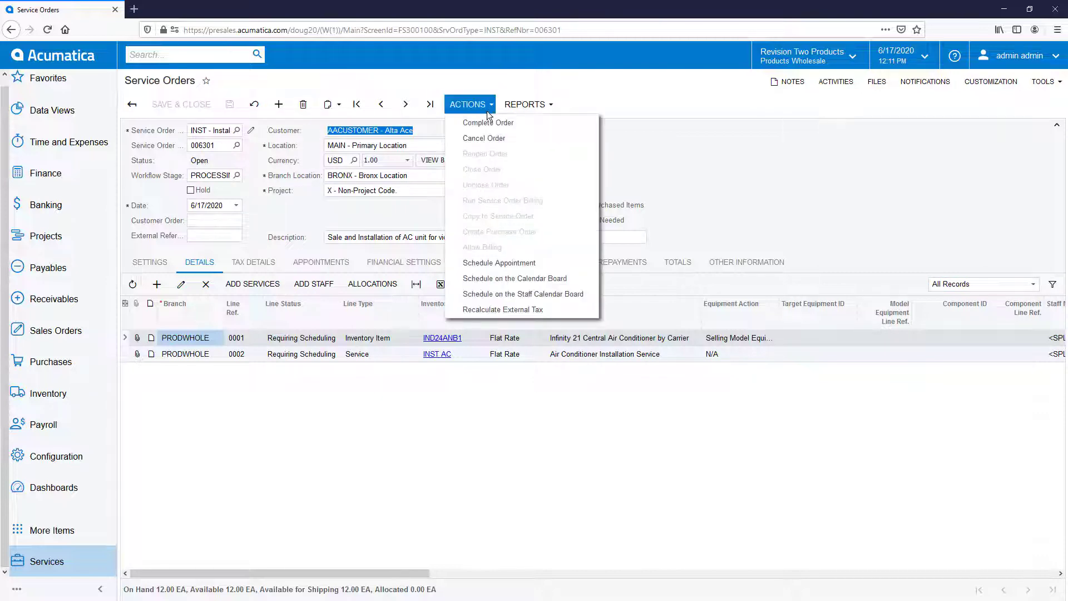
pyautogui.click(515, 278)
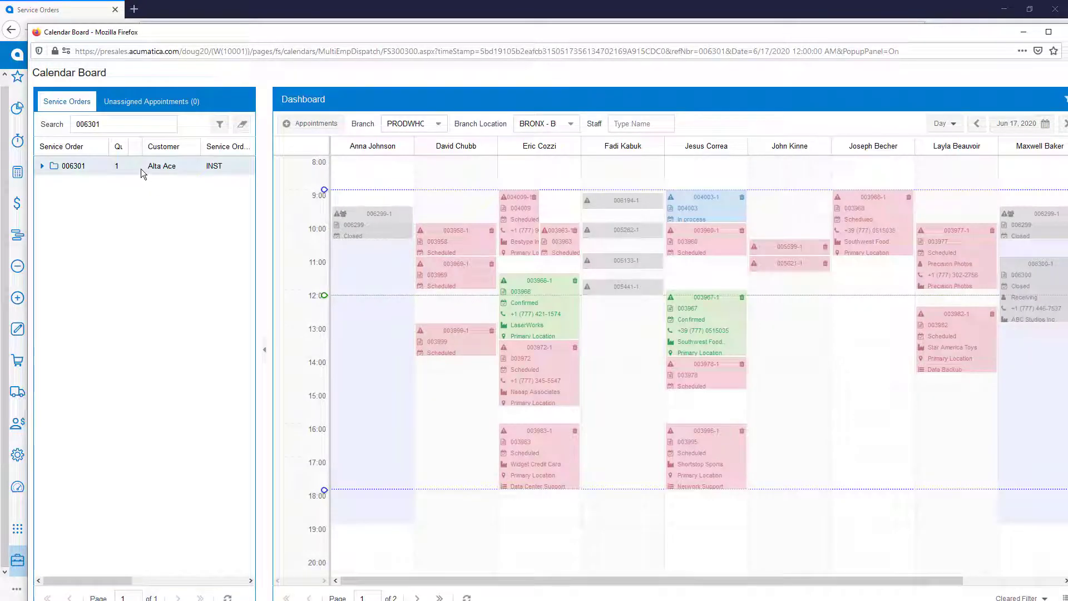
pyautogui.rightClick(141, 169)
pyautogui.click(178, 179)
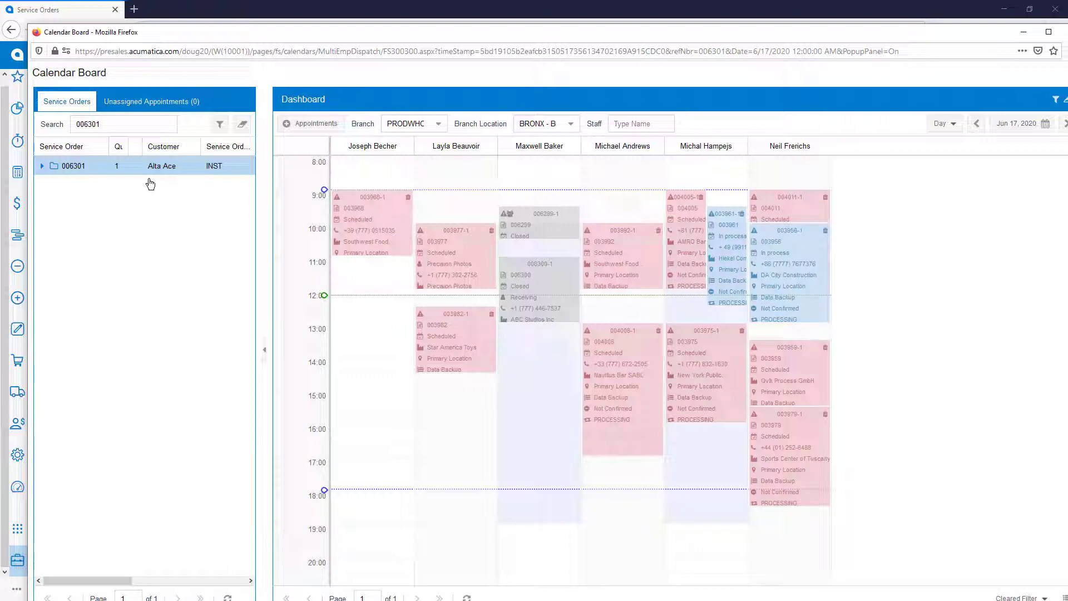
pyautogui.click(954, 123)
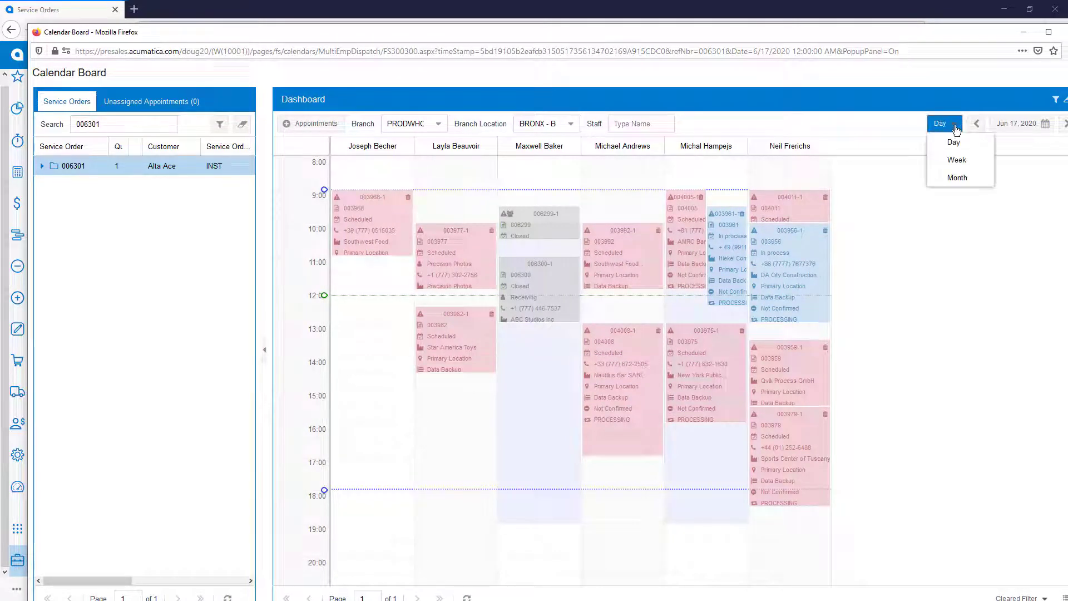
pyautogui.click(957, 127)
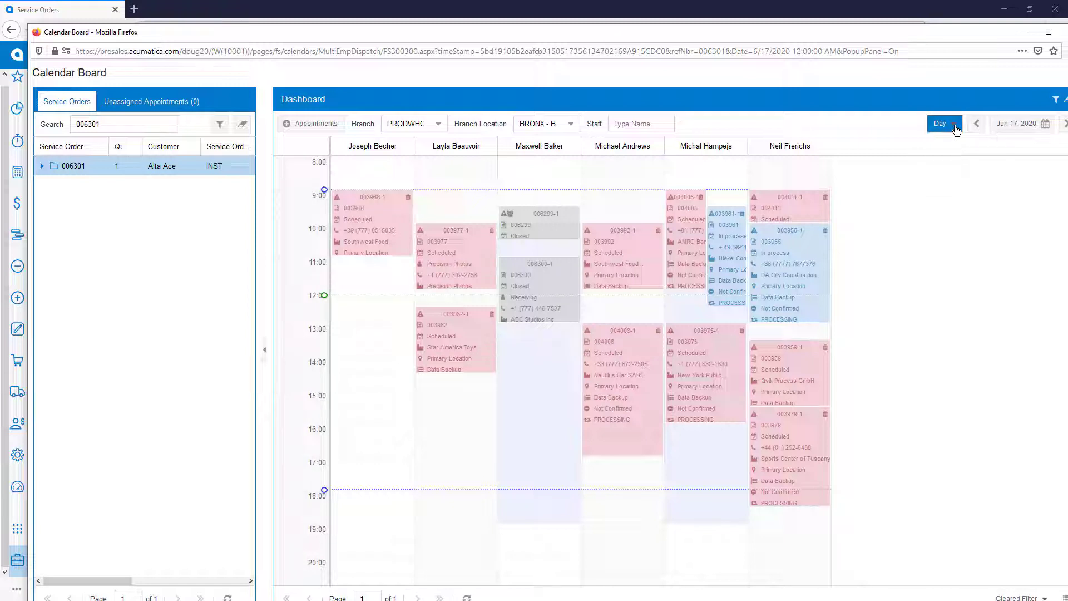
pyautogui.moveTo(135, 167); pyautogui.dragTo(509, 337)
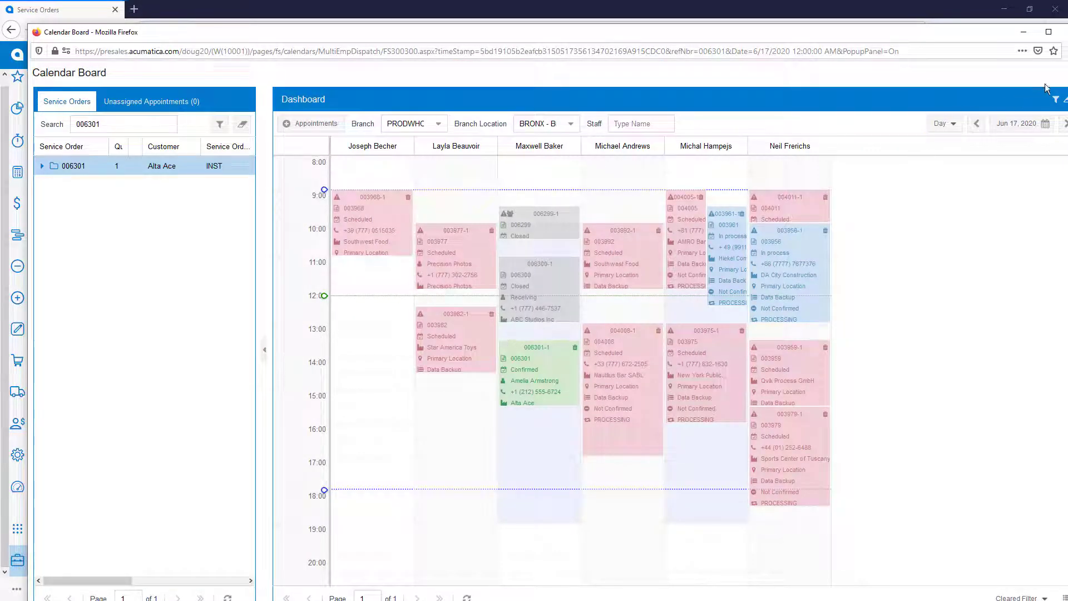
pyautogui.hotkey('ctrl', 'w')
# Open appointment 006301-1 from the Field Service Technician dashboard
pyautogui.click(33, 487)
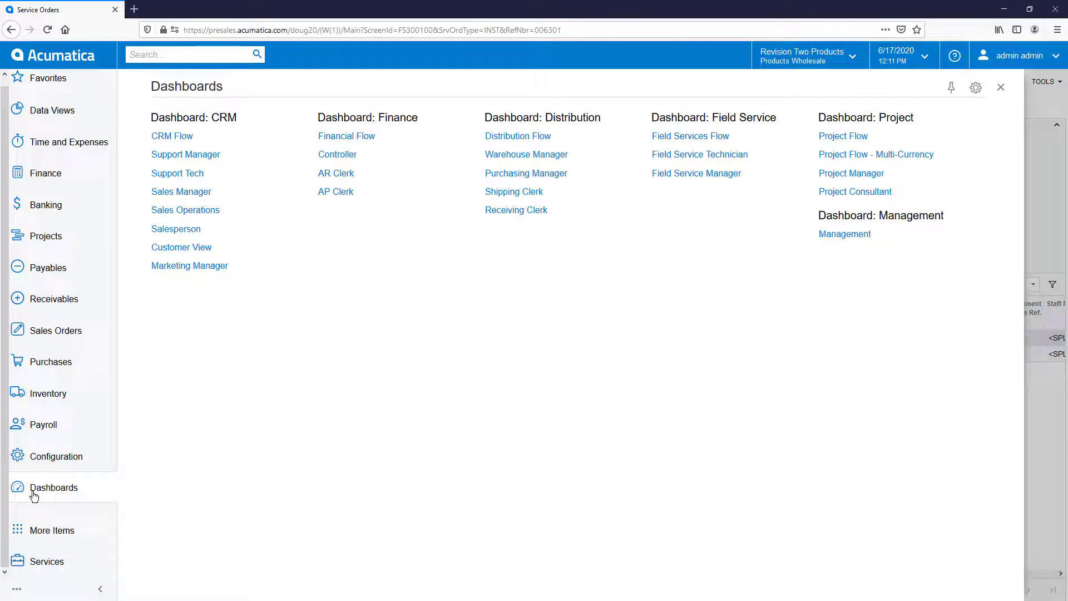
pyautogui.click(700, 154)
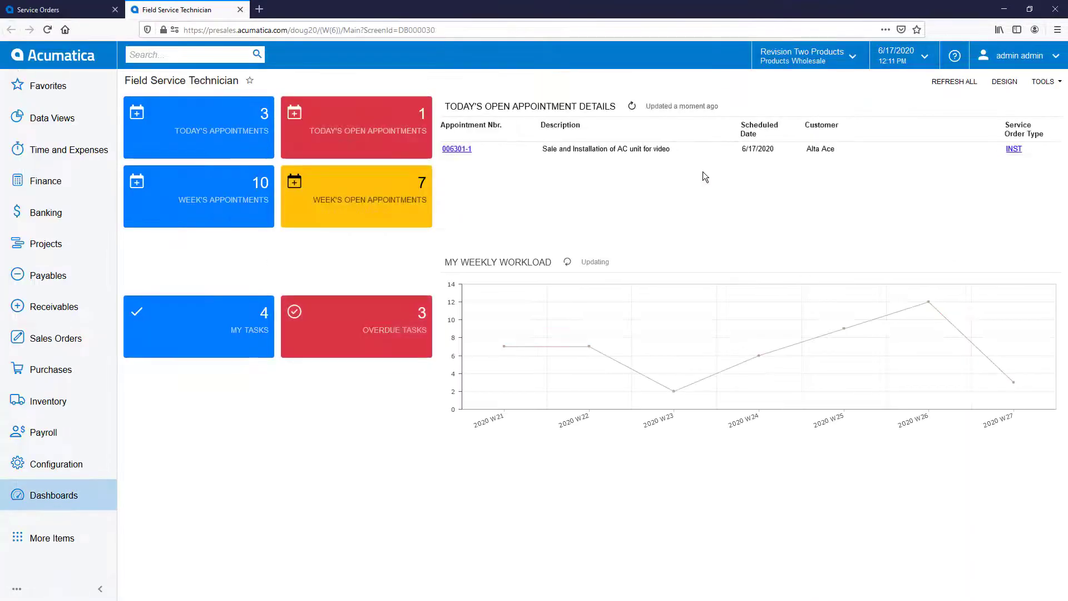
pyautogui.click(458, 149)
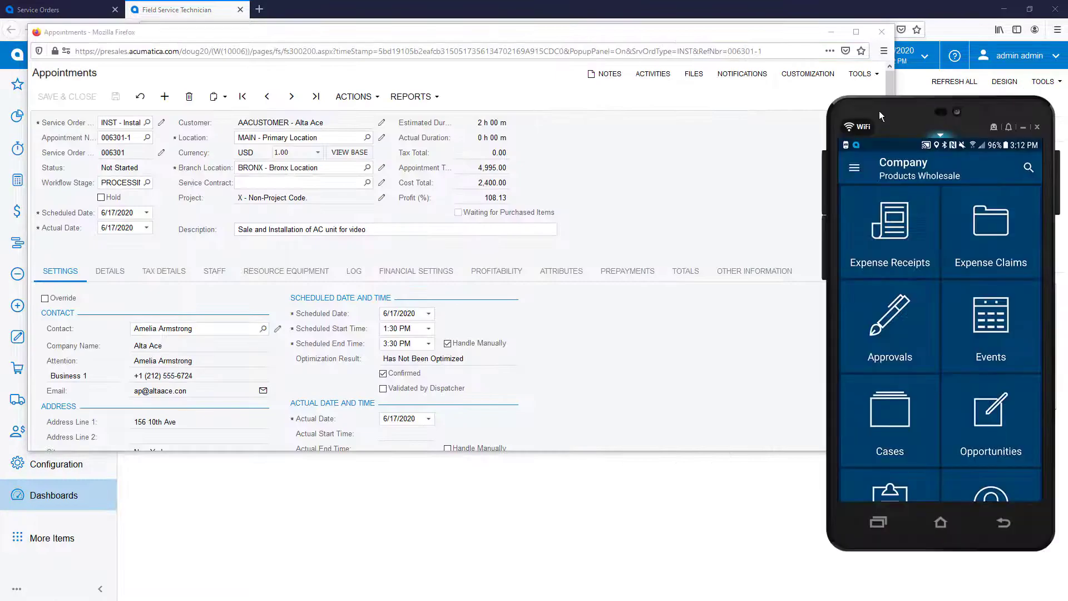
pyautogui.scroll(-3, 877, 291)
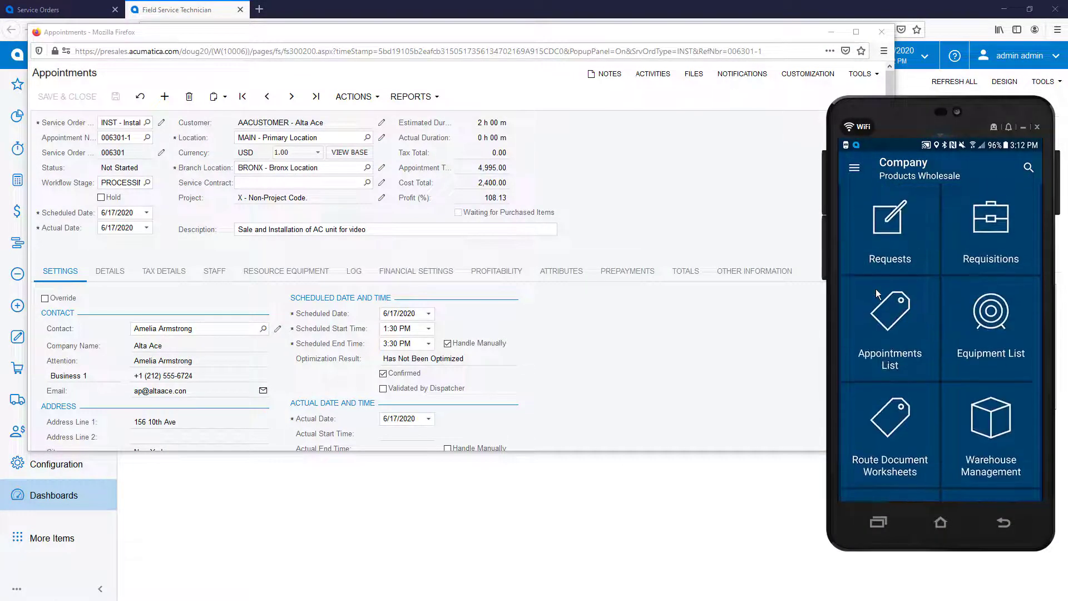
pyautogui.click(897, 318)
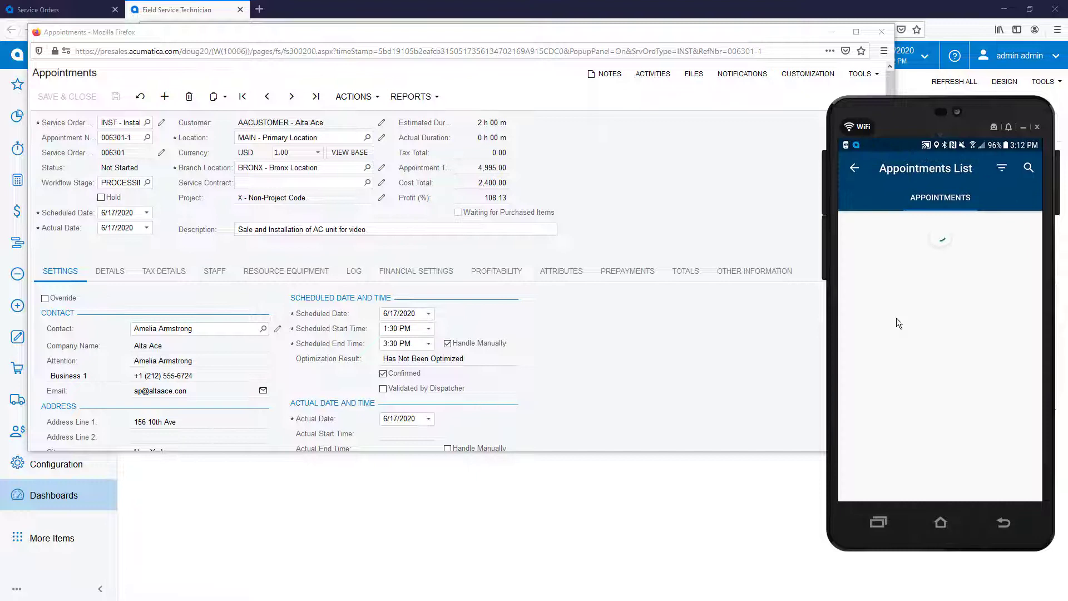
pyautogui.click(896, 318)
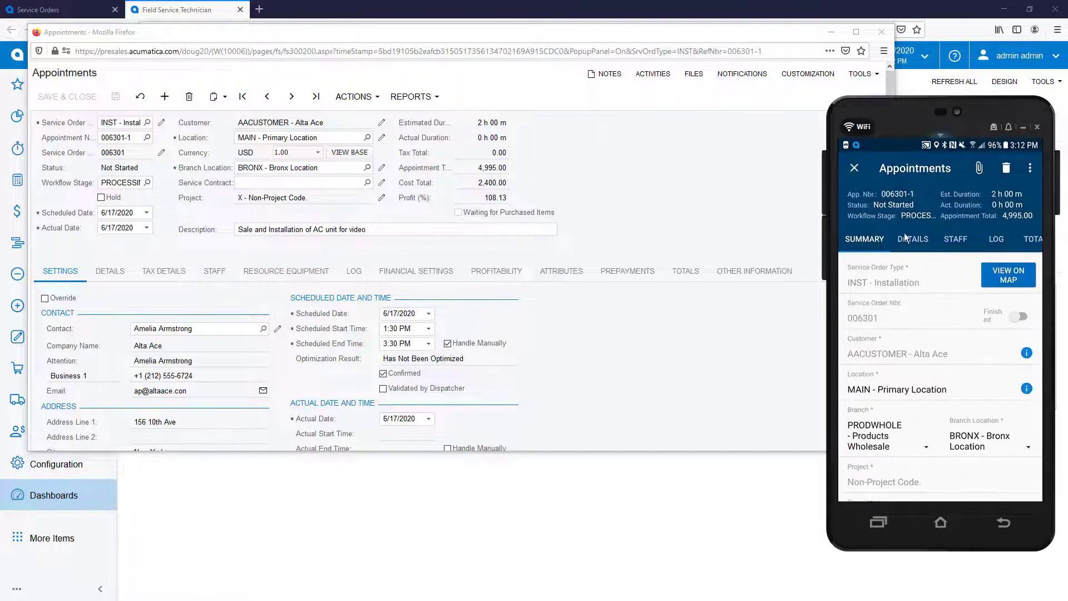
pyautogui.click(1031, 168)
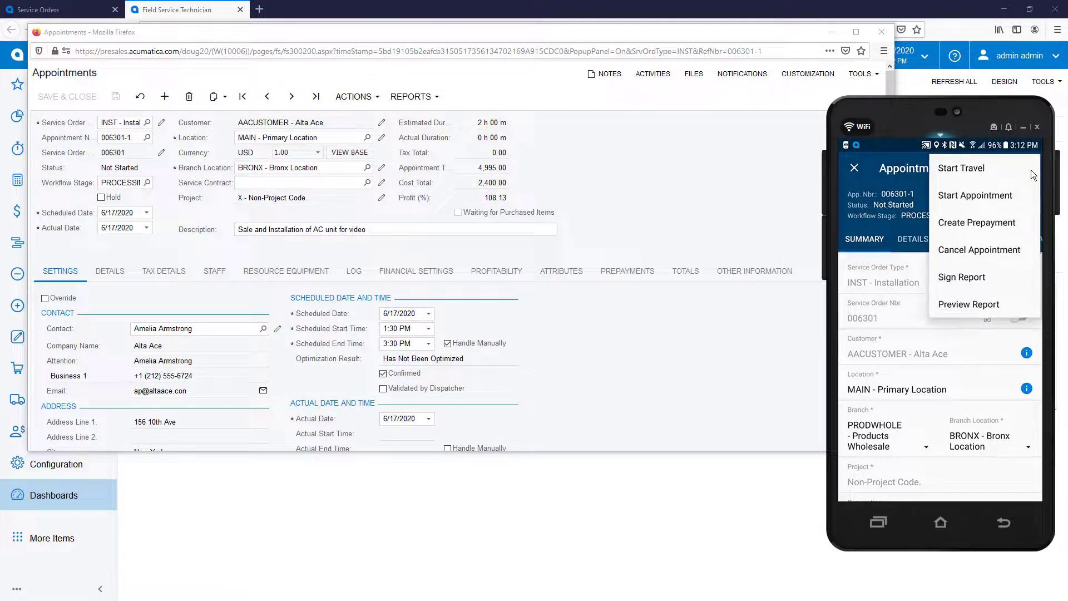
pyautogui.click(982, 171)
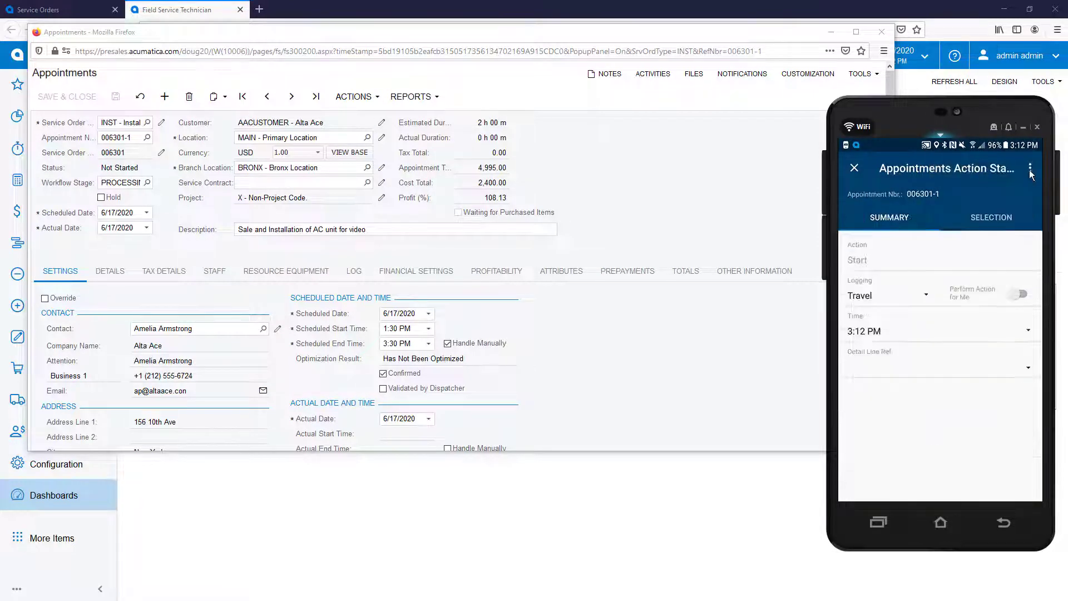
pyautogui.click(1029, 170)
pyautogui.click(966, 171)
pyautogui.click(1014, 273)
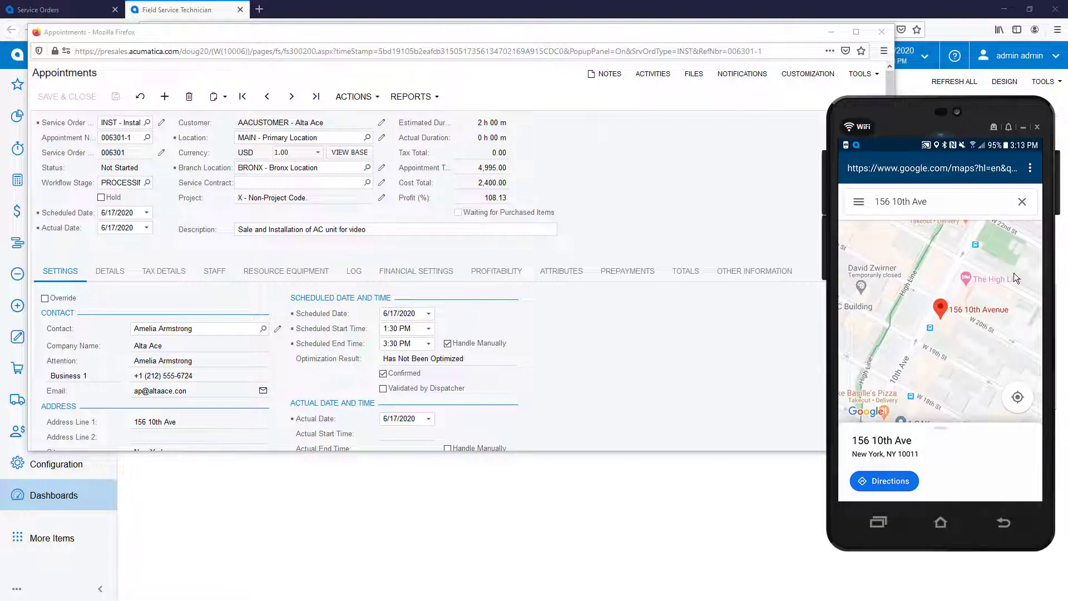
# On the phone, complete travel and start appointment 006301-1
pyautogui.click(1002, 525)
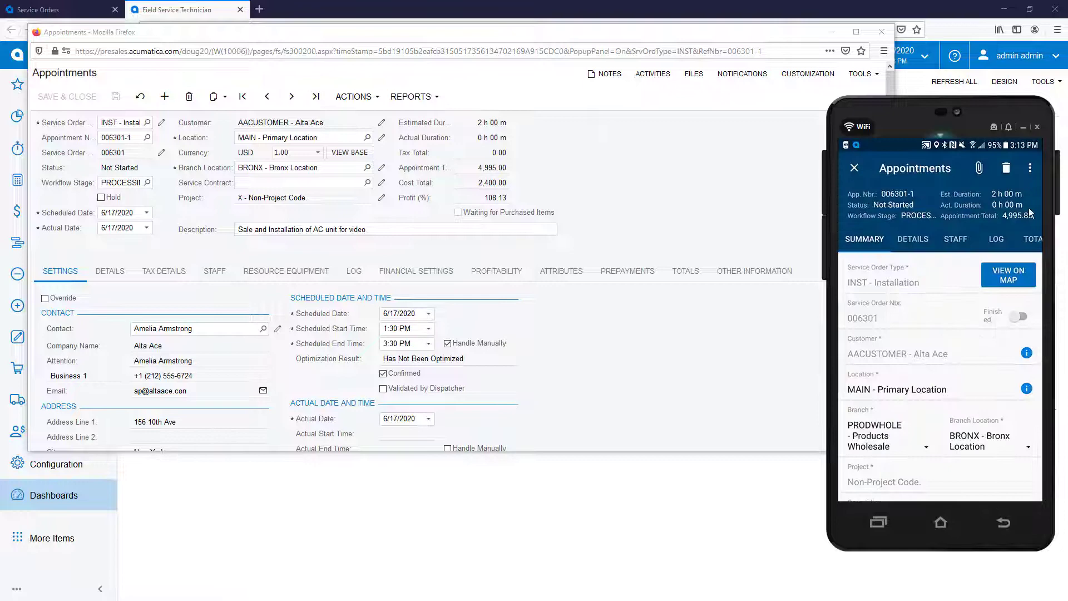
pyautogui.click(1030, 168)
pyautogui.click(978, 195)
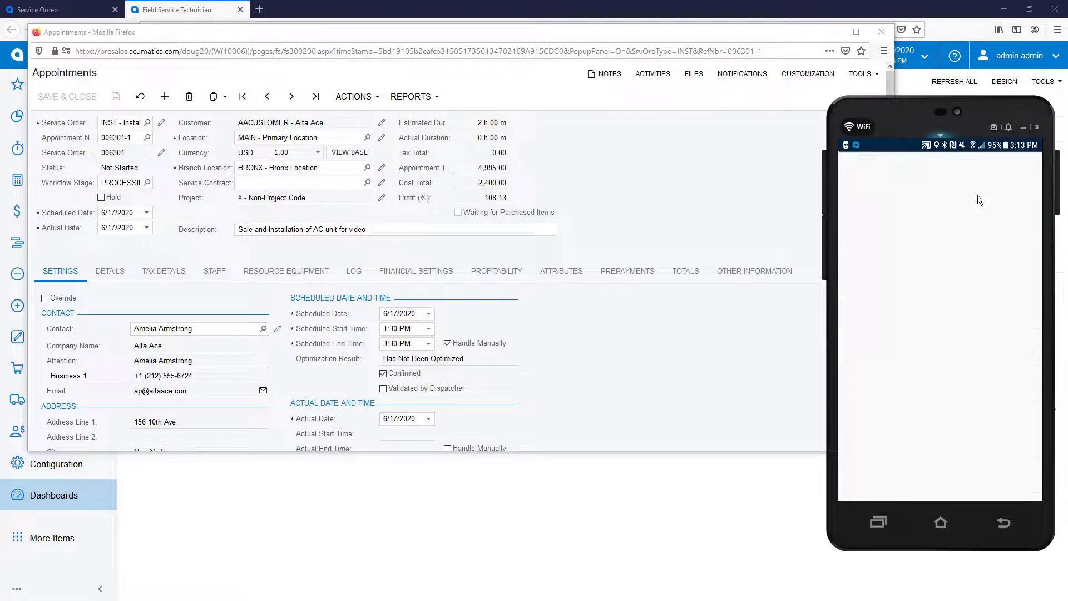
pyautogui.click(1031, 170)
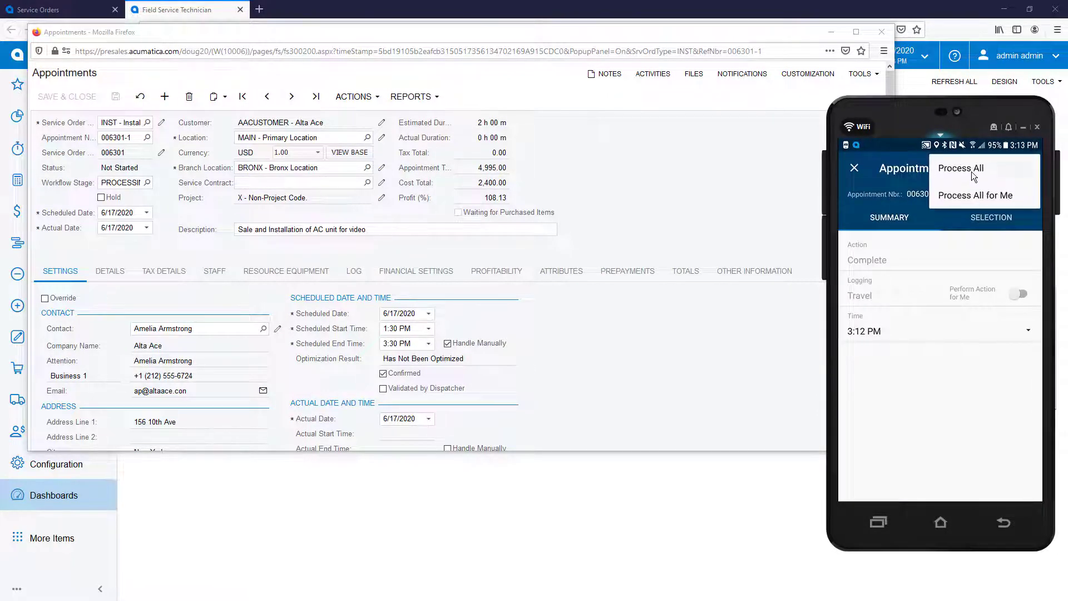
pyautogui.click(972, 171)
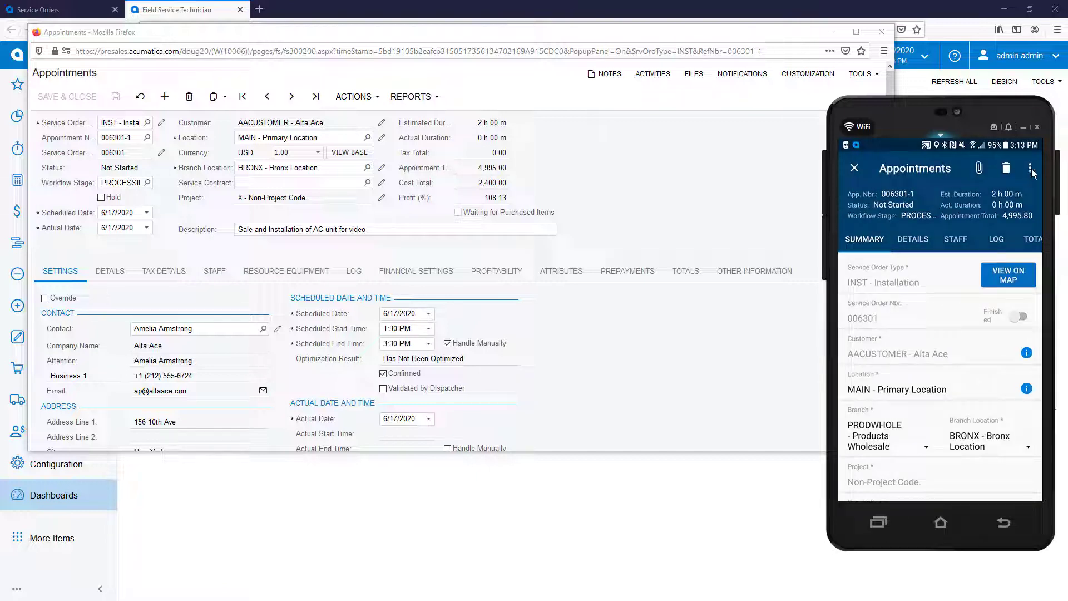
pyautogui.click(1031, 169)
pyautogui.click(977, 197)
# On desktop, make the 0.02-hour travel line non-billable and save the appointment
pyautogui.click(129, 99)
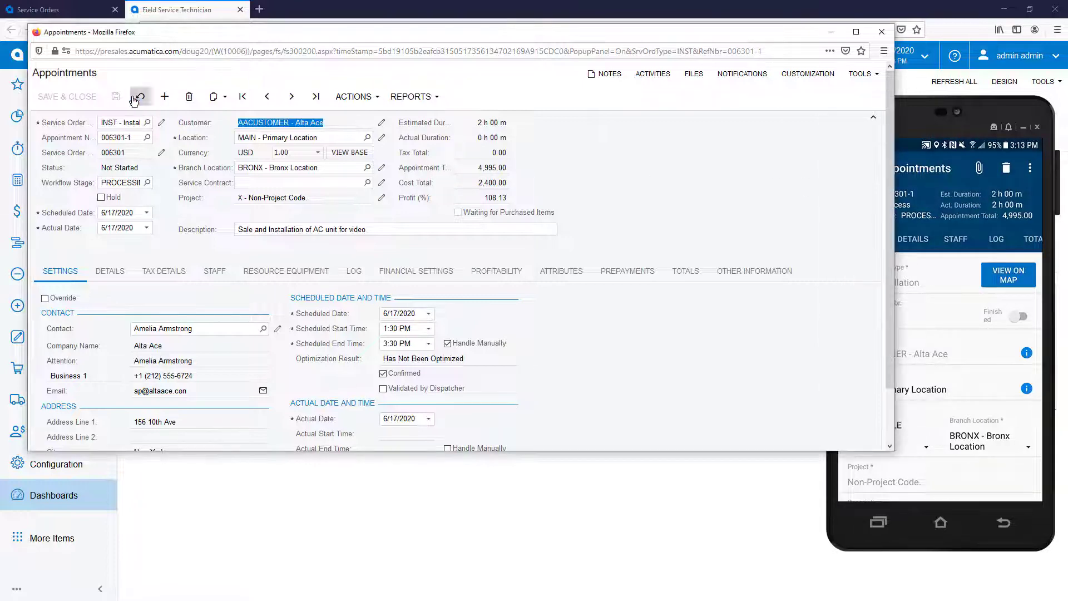
pyautogui.click(110, 271)
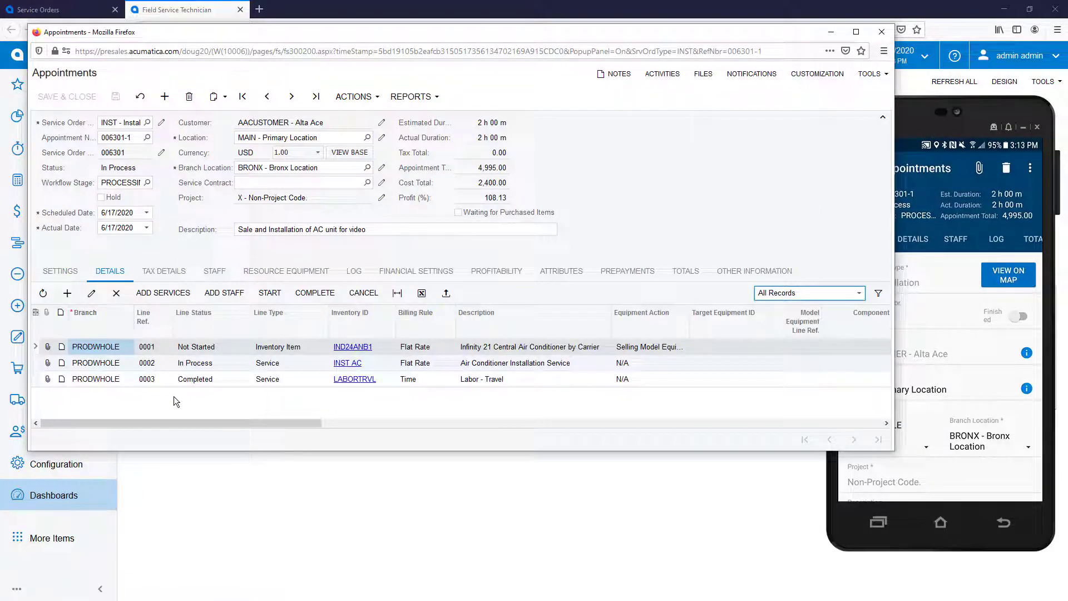
pyautogui.moveTo(262, 423)
pyautogui.mouseDown()
pyautogui.moveTo(691, 435)
pyautogui.moveTo(752, 423)
pyautogui.mouseUp()
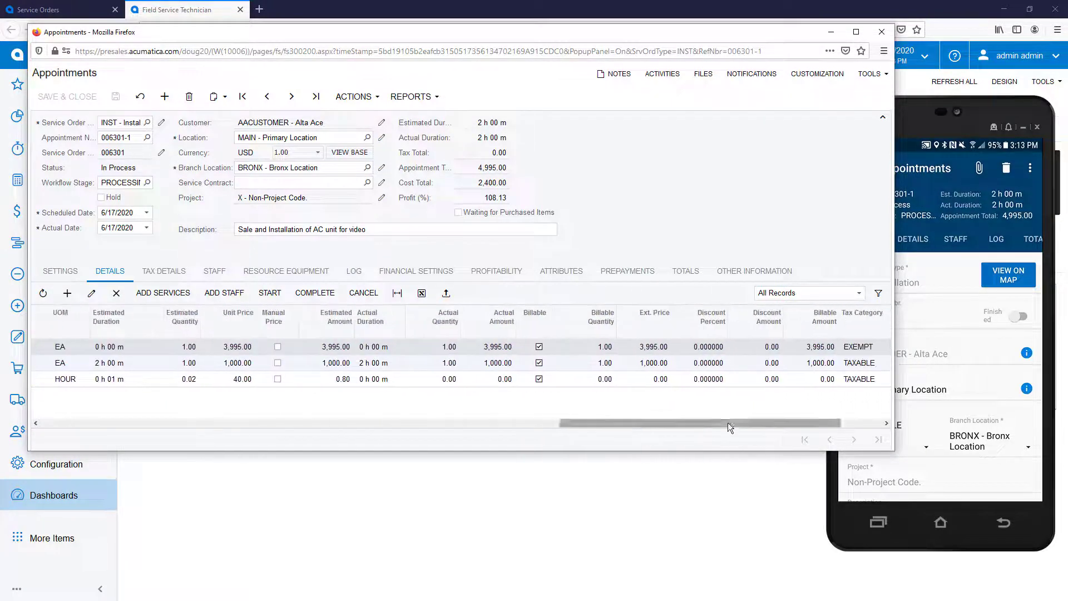
pyautogui.click(539, 379)
pyautogui.click(116, 96)
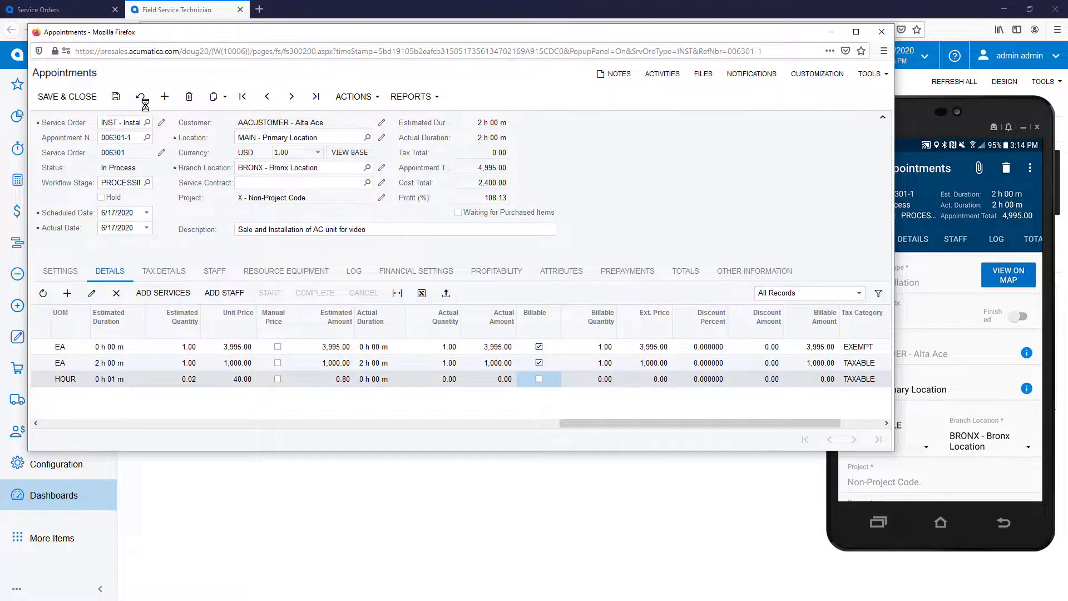
pyautogui.click(735, 273)
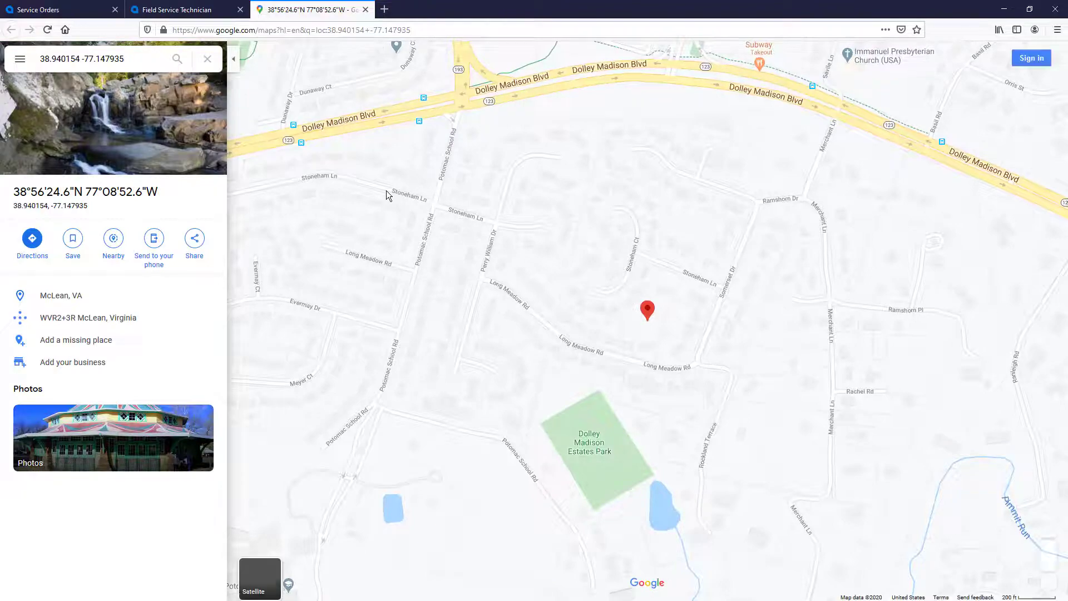
# Open the Time Behavior tab of service order type INST Installation
pyautogui.click(365, 9)
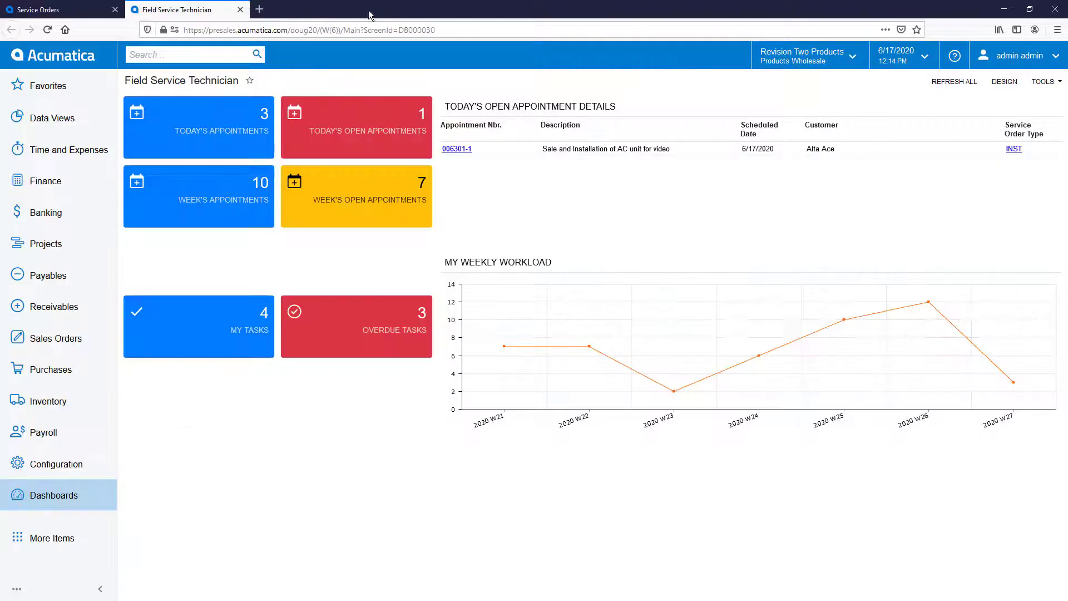
pyautogui.click(52, 538)
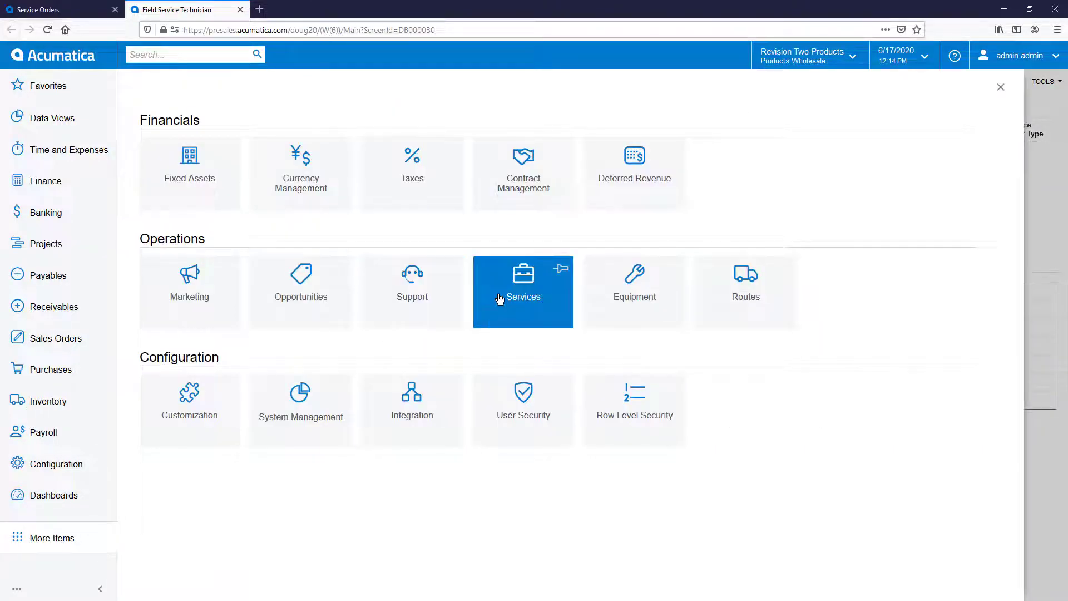
pyautogui.click(517, 286)
pyautogui.click(859, 241)
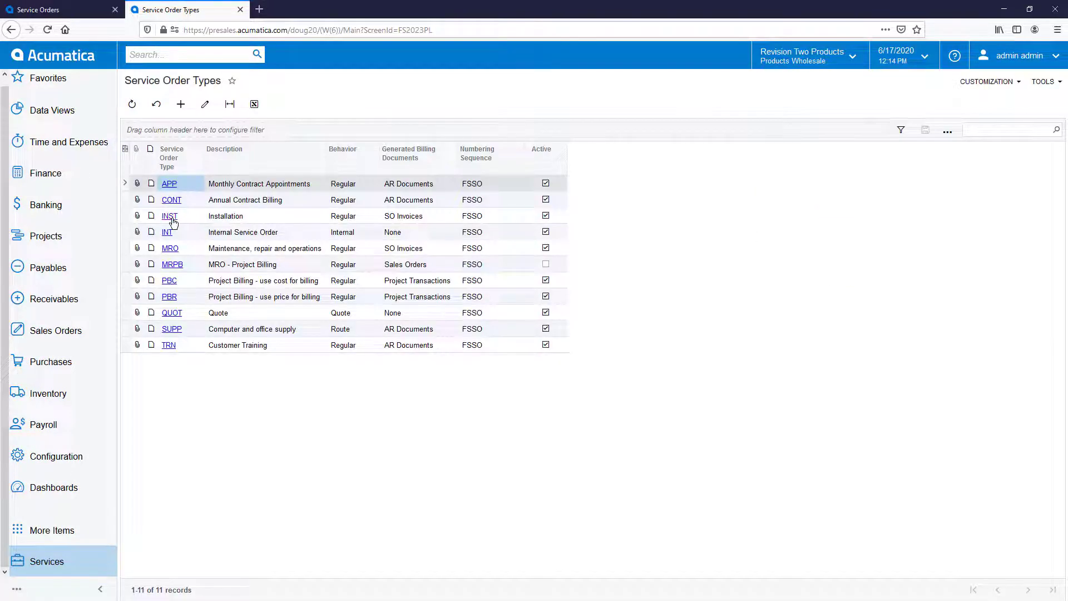
pyautogui.click(170, 216)
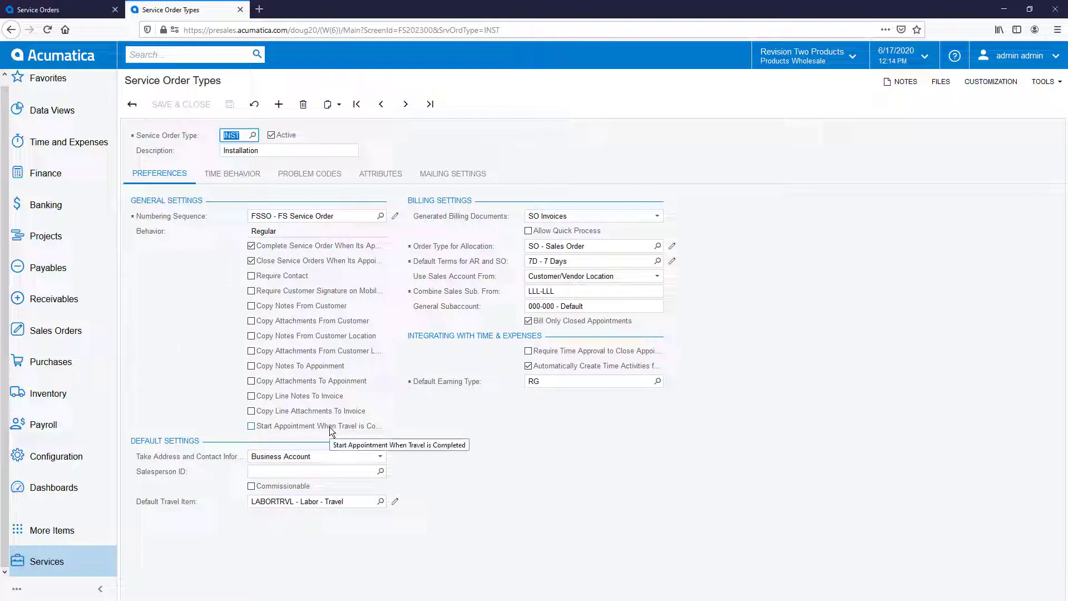
pyautogui.click(232, 174)
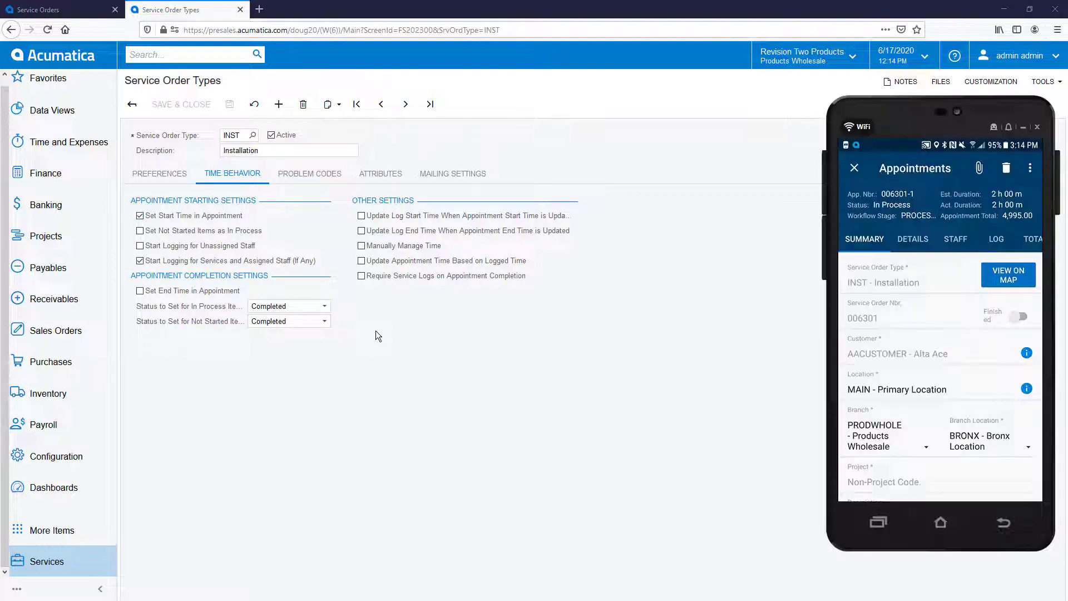
# Attach a camera photo of the AC unit to appointment 006301-1 on the phone
pyautogui.click(979, 168)
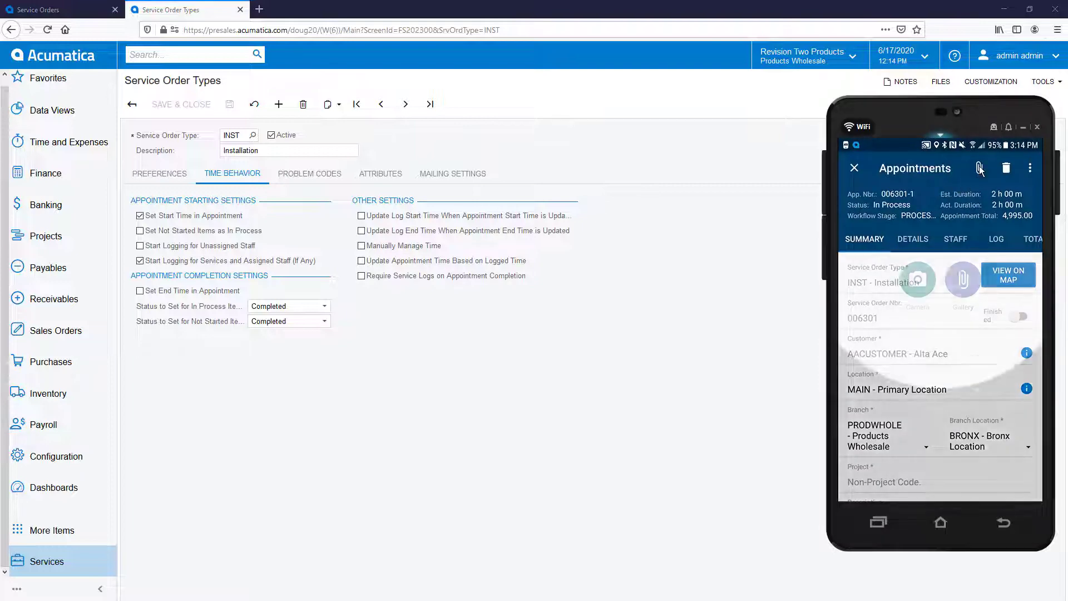
pyautogui.click(918, 281)
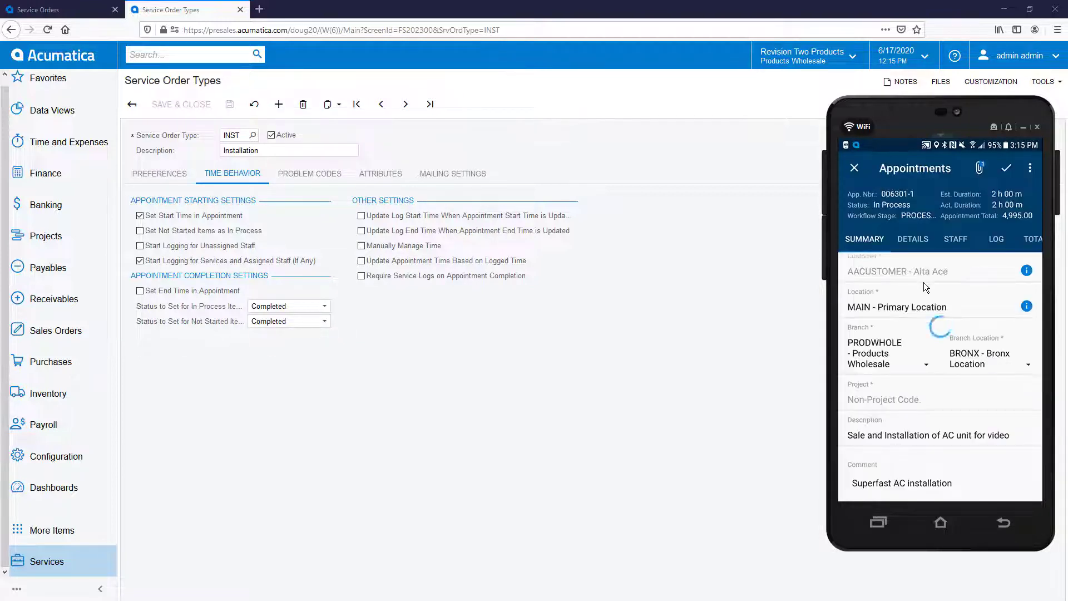
# Add a quantity-1 Widget 01 inventory line from warehouse TRUCK01 to the appointment
pyautogui.click(917, 244)
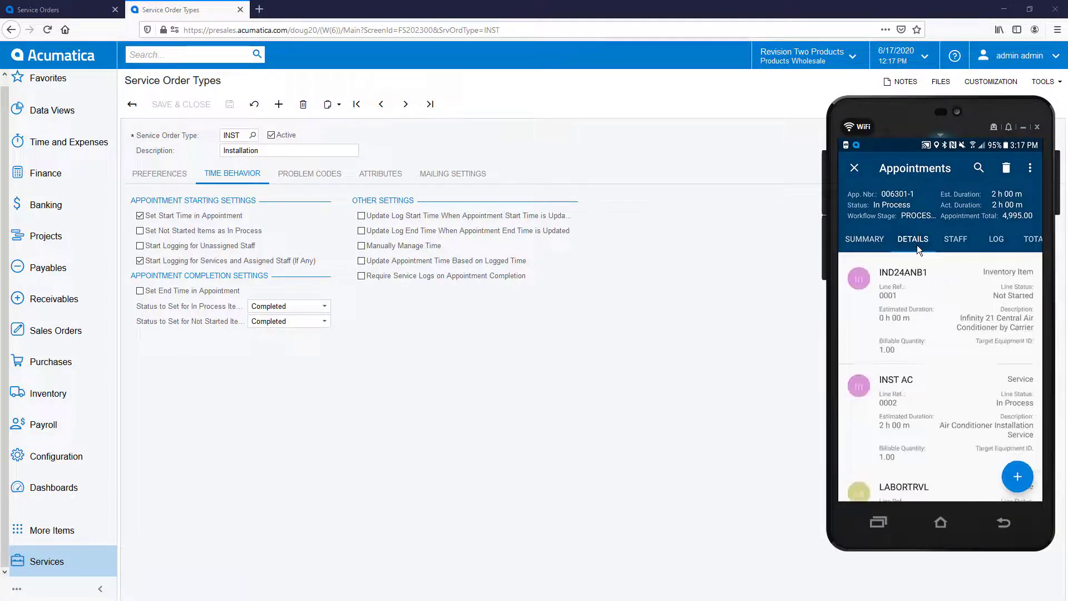
pyautogui.click(1017, 477)
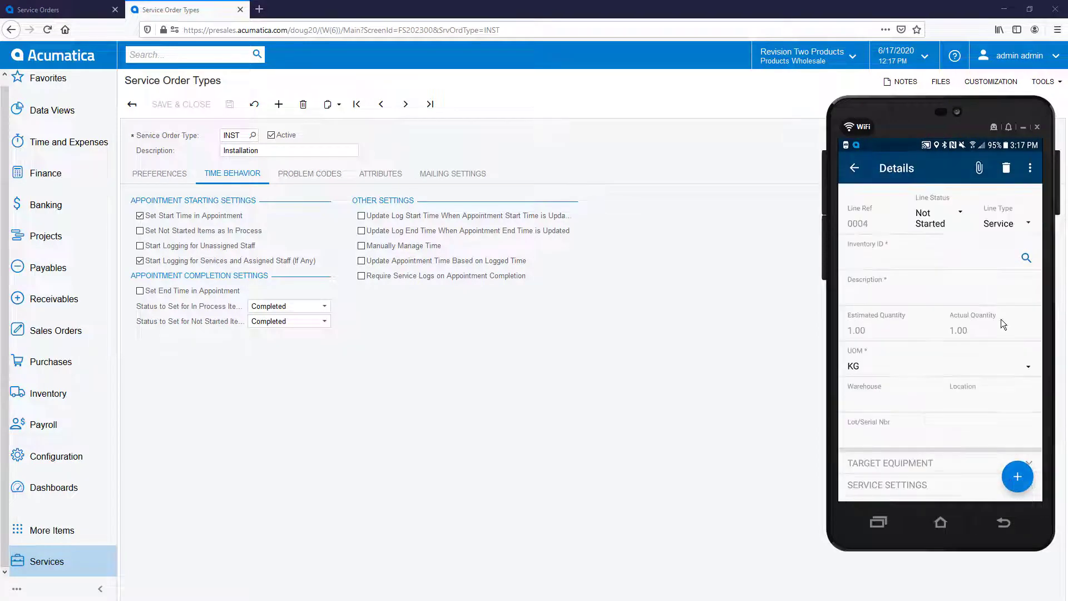
pyautogui.click(1011, 224)
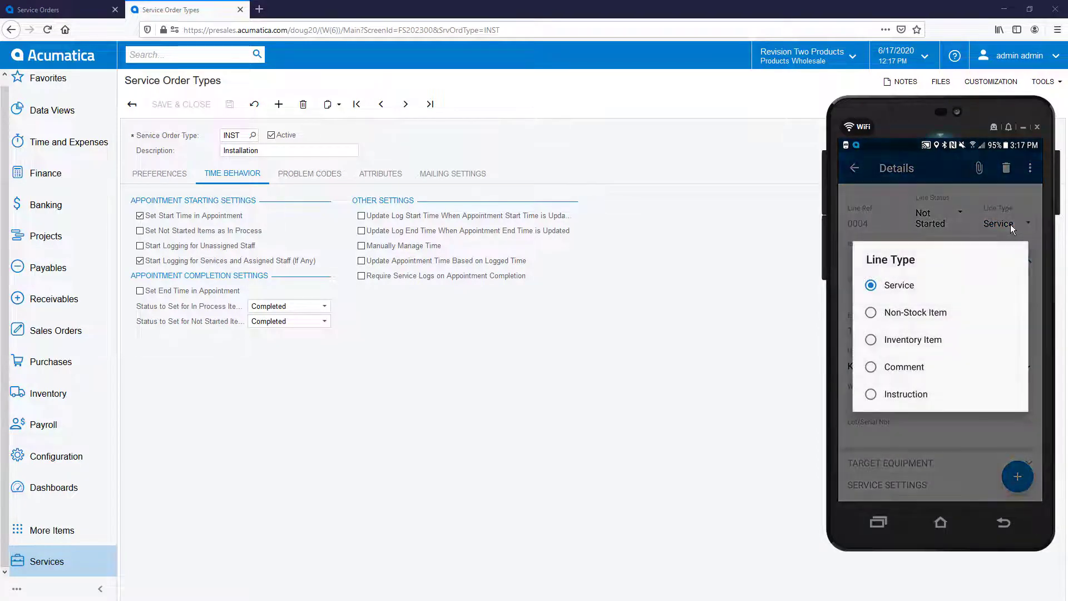
pyautogui.click(901, 340)
pyautogui.click(905, 269)
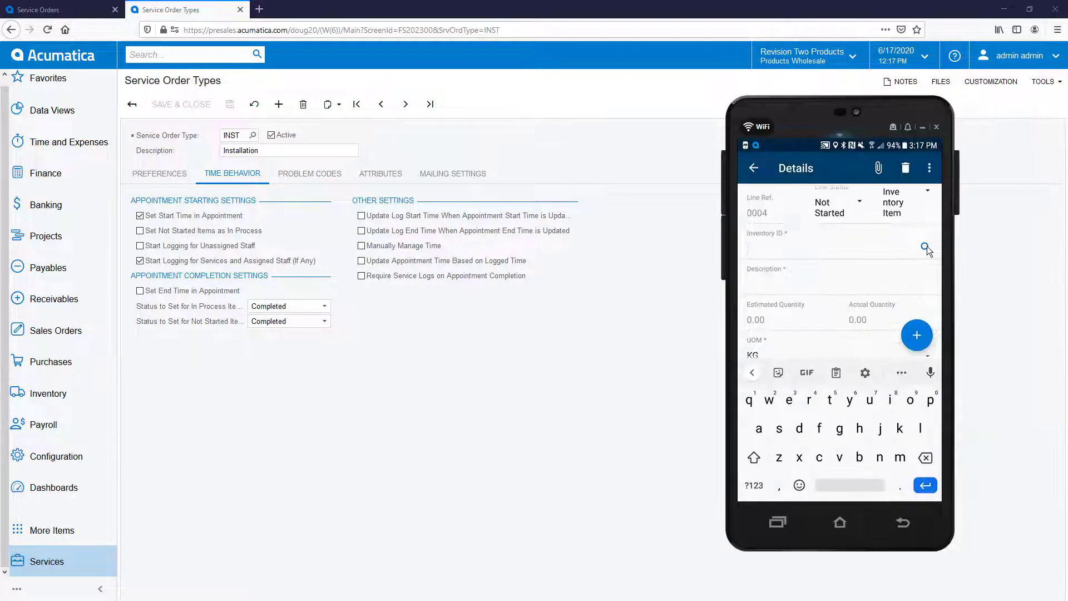
pyautogui.click(928, 246)
pyautogui.write('widget')
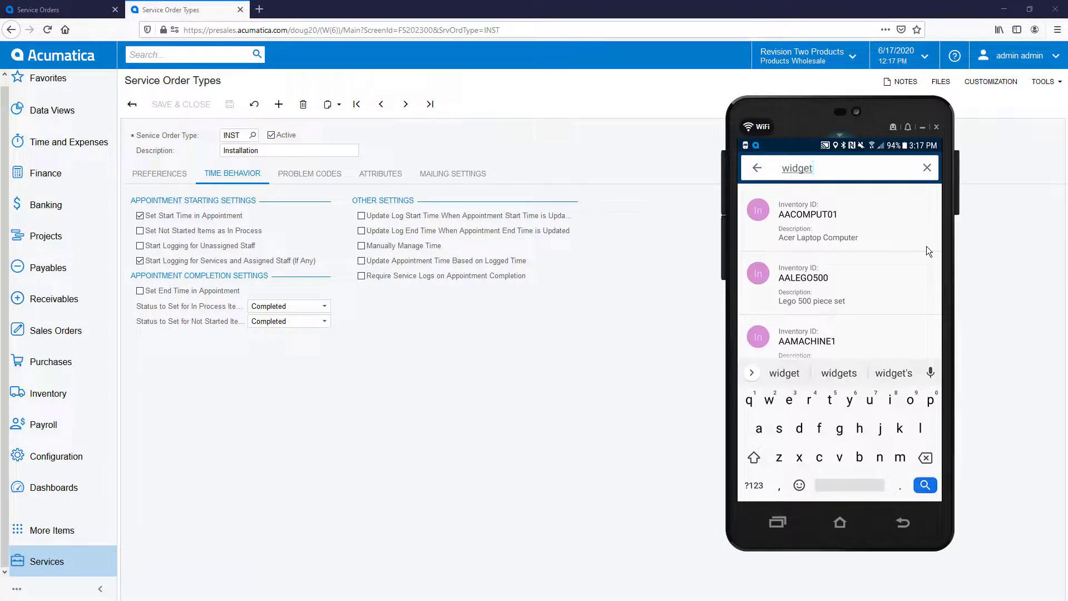
pyautogui.click(794, 216)
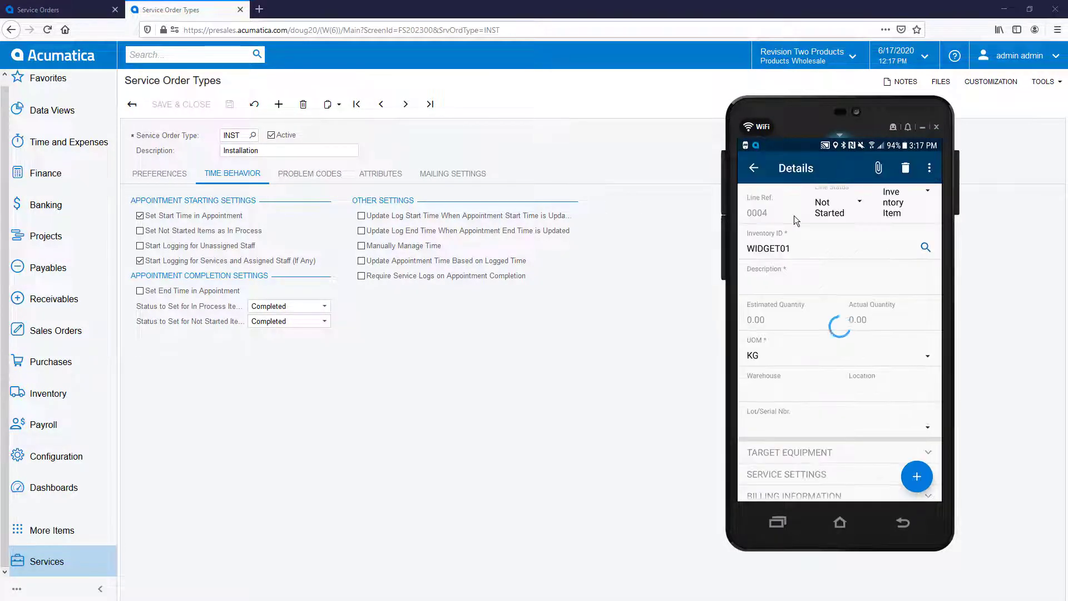
pyautogui.click(775, 403)
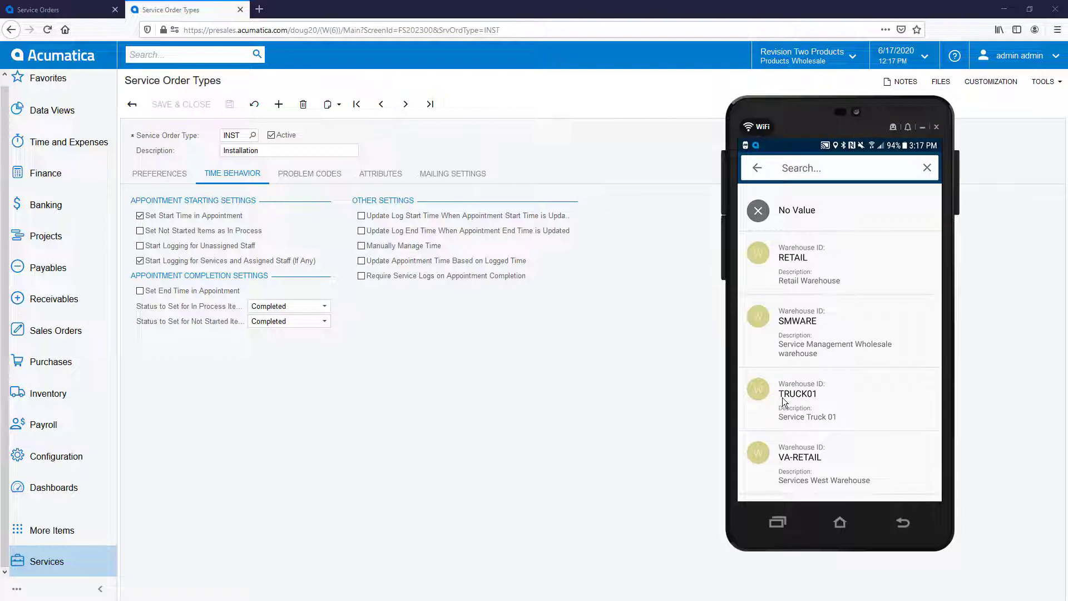
pyautogui.click(785, 400)
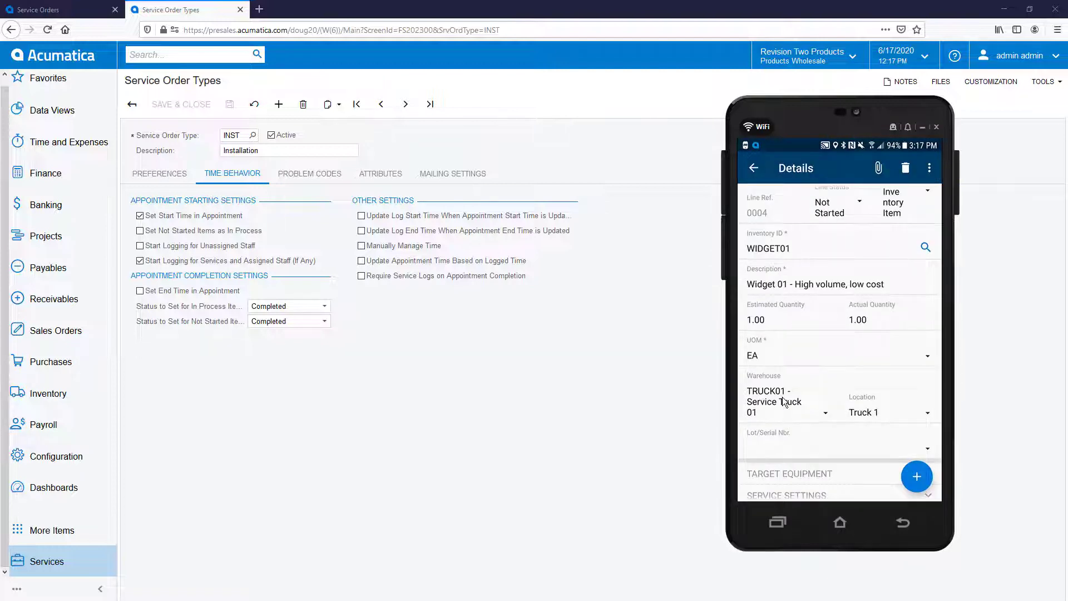
pyautogui.click(756, 168)
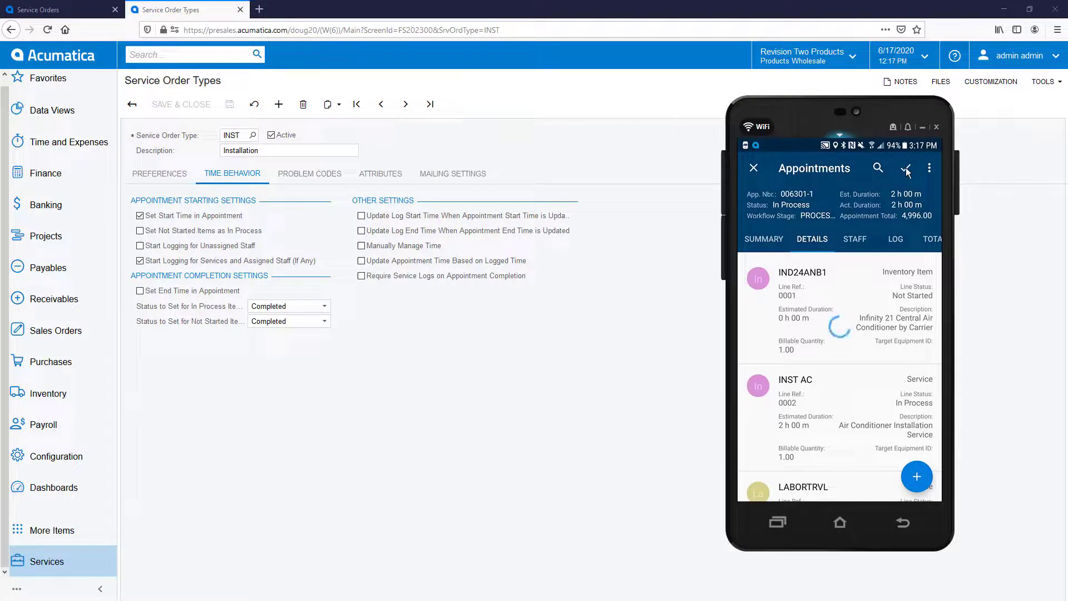
# On the phone, complete appointment 006301-1 and mark it finished
pyautogui.click(930, 168)
pyautogui.click(884, 196)
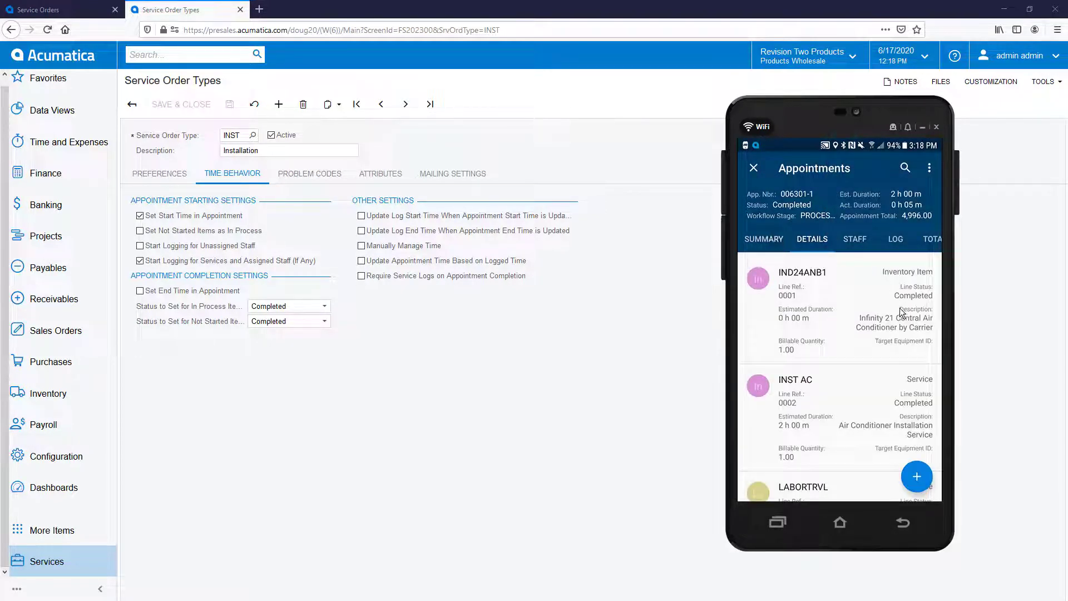
pyautogui.click(766, 238)
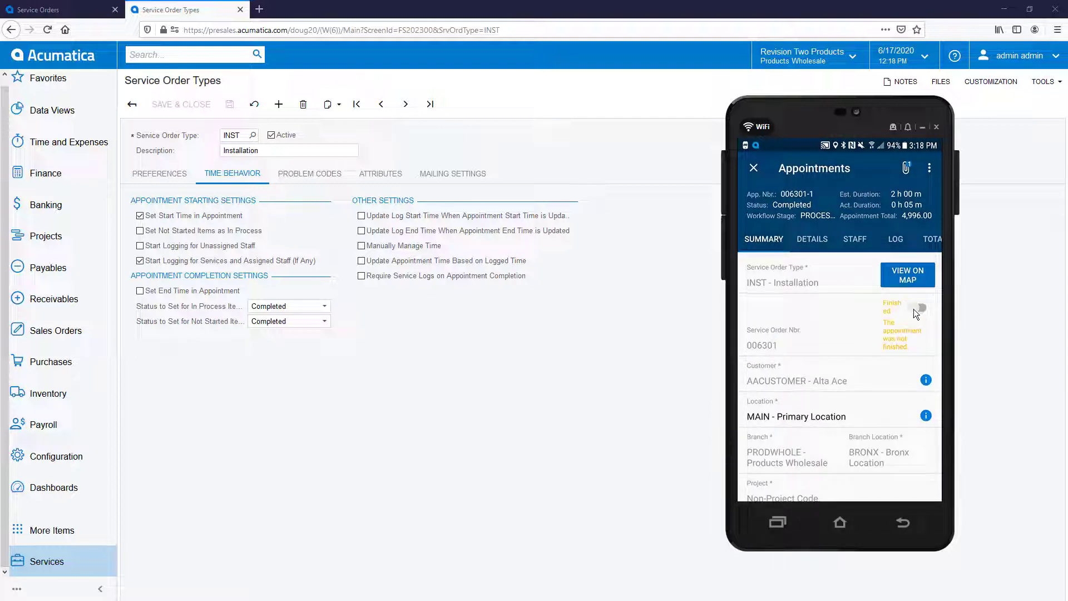
pyautogui.click(919, 309)
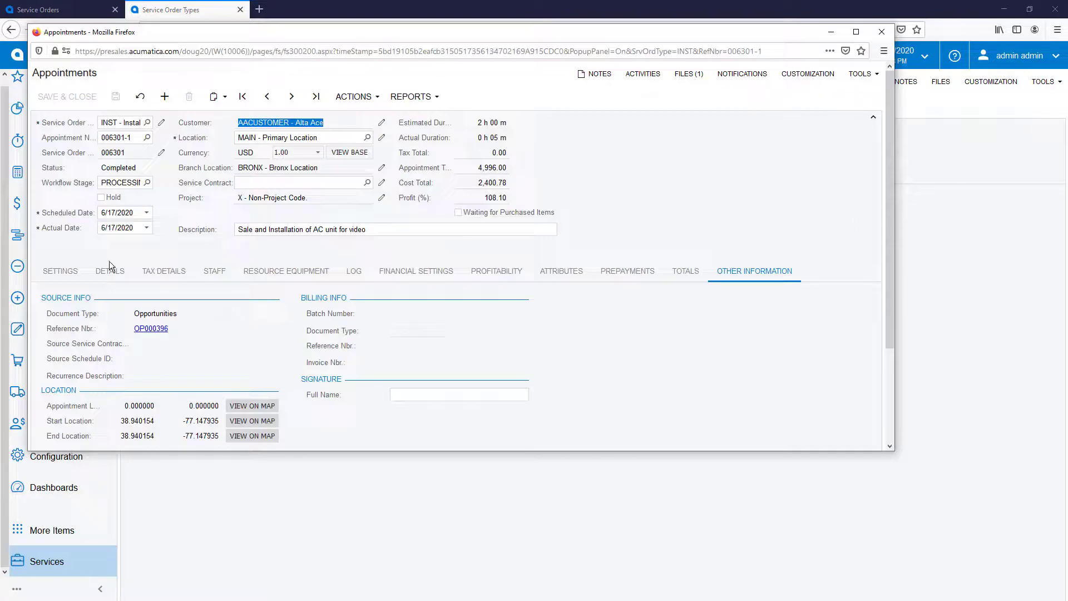
# Close appointment 006301-1 on the desktop record
pyautogui.click(109, 270)
pyautogui.click(353, 96)
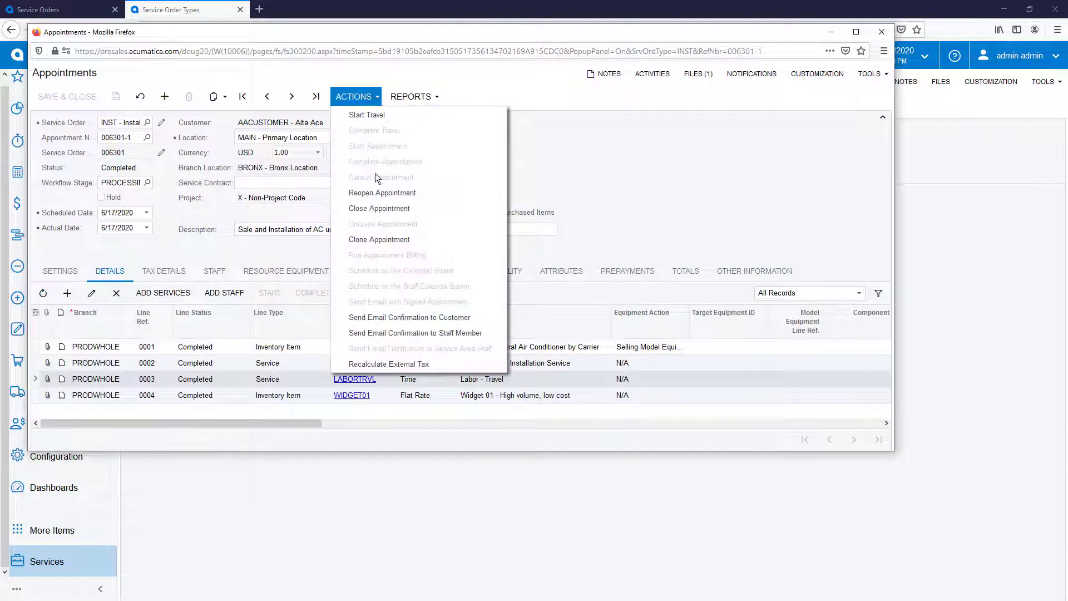
pyautogui.click(379, 208)
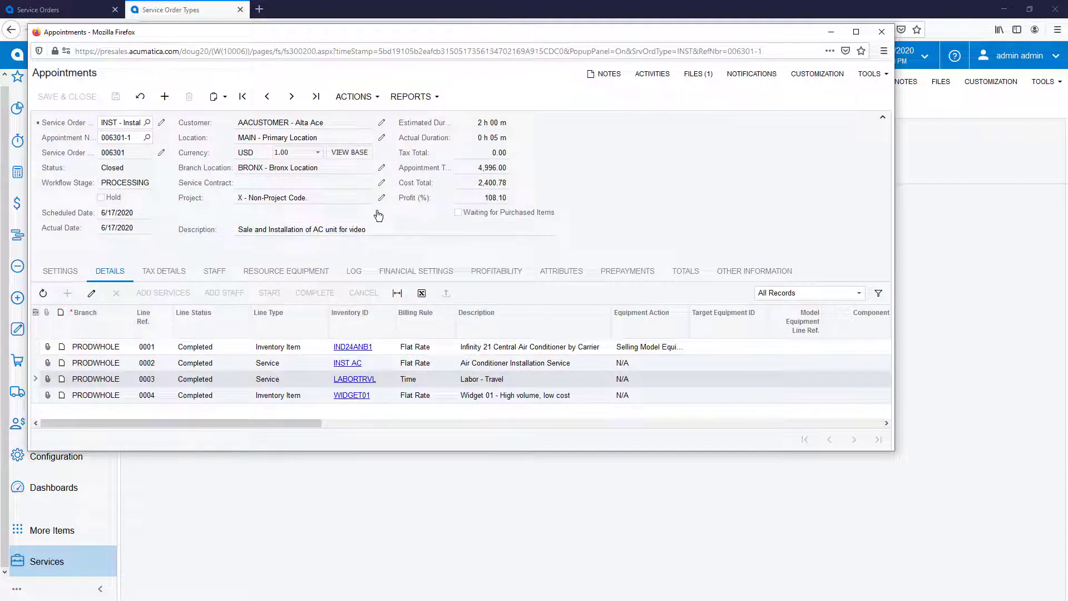
# Open Run Appointment Billing with Generated Billing Documents set to SO Invoices
pyautogui.click(881, 31)
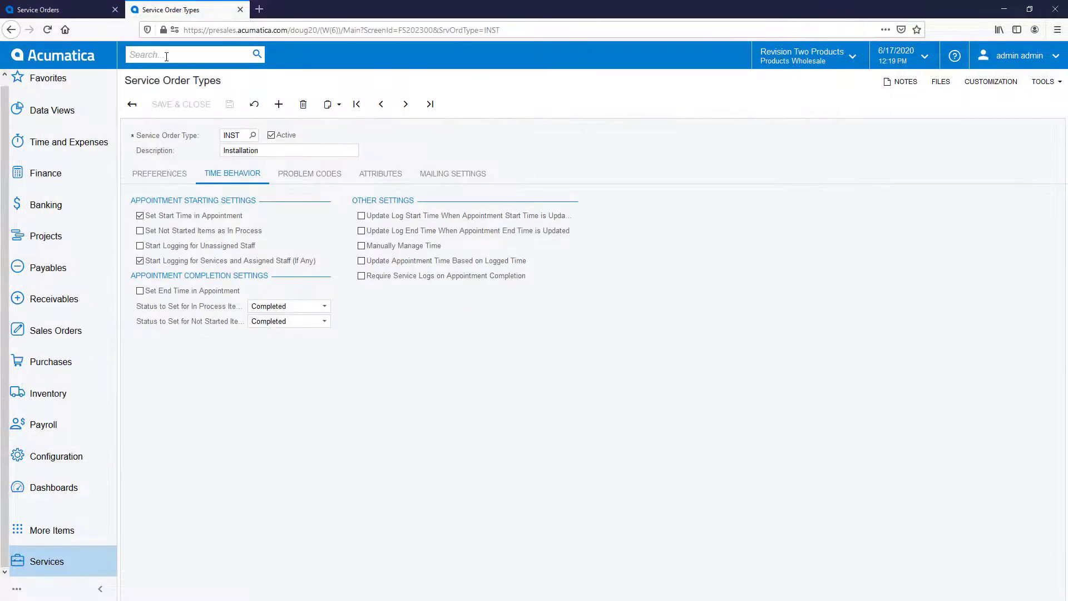
pyautogui.click(48, 561)
pyautogui.click(355, 202)
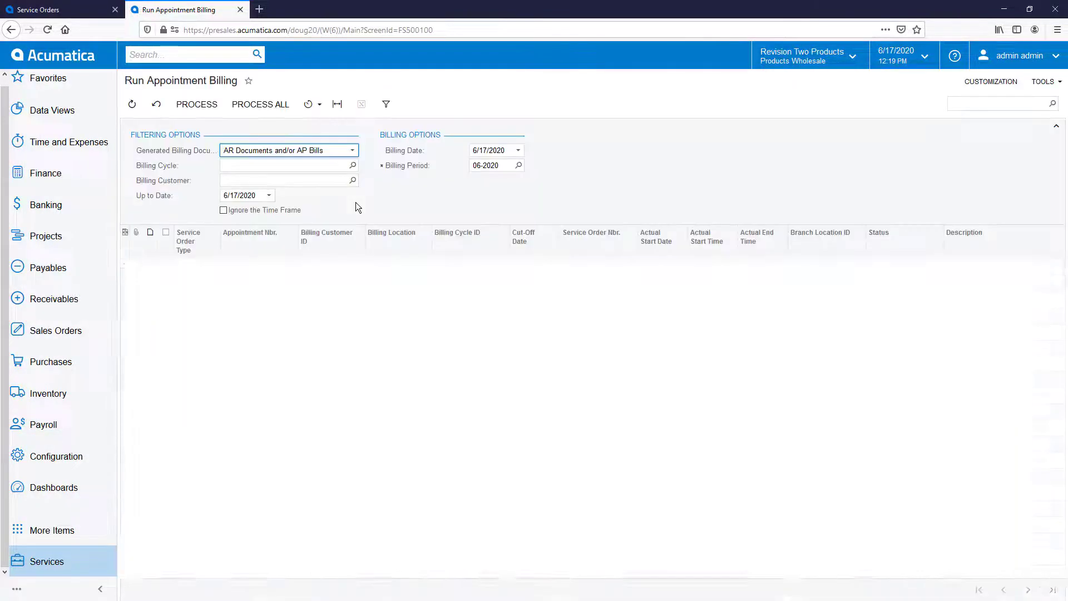
pyautogui.click(352, 151)
pyautogui.click(275, 182)
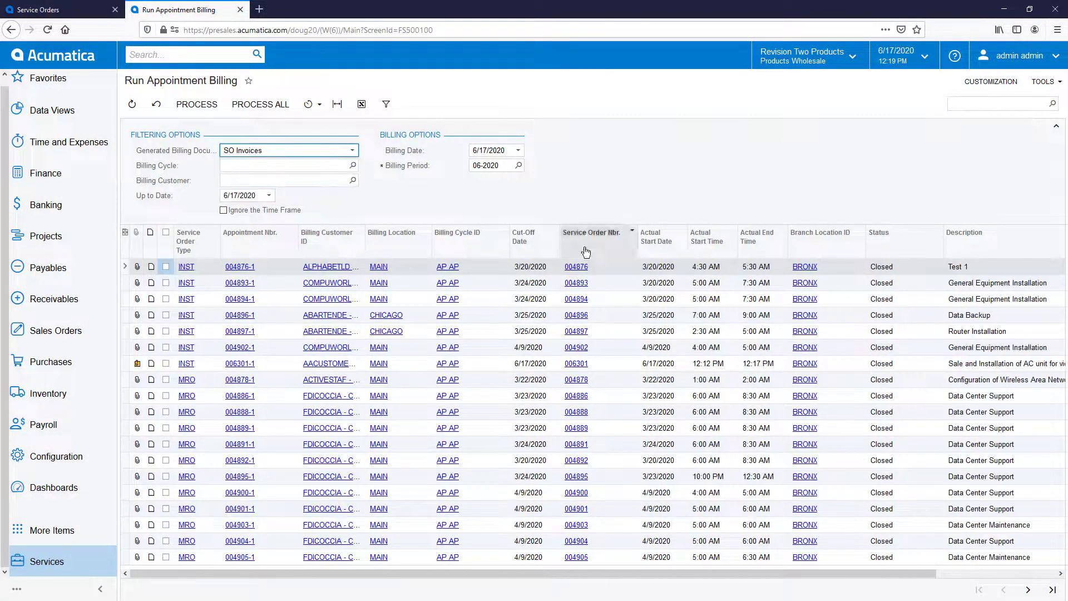
# Filter billing to appointment 006301-1 by start date and process it
pyautogui.click(632, 233)
pyautogui.click(685, 434)
pyautogui.click(704, 459)
pyautogui.click(723, 502)
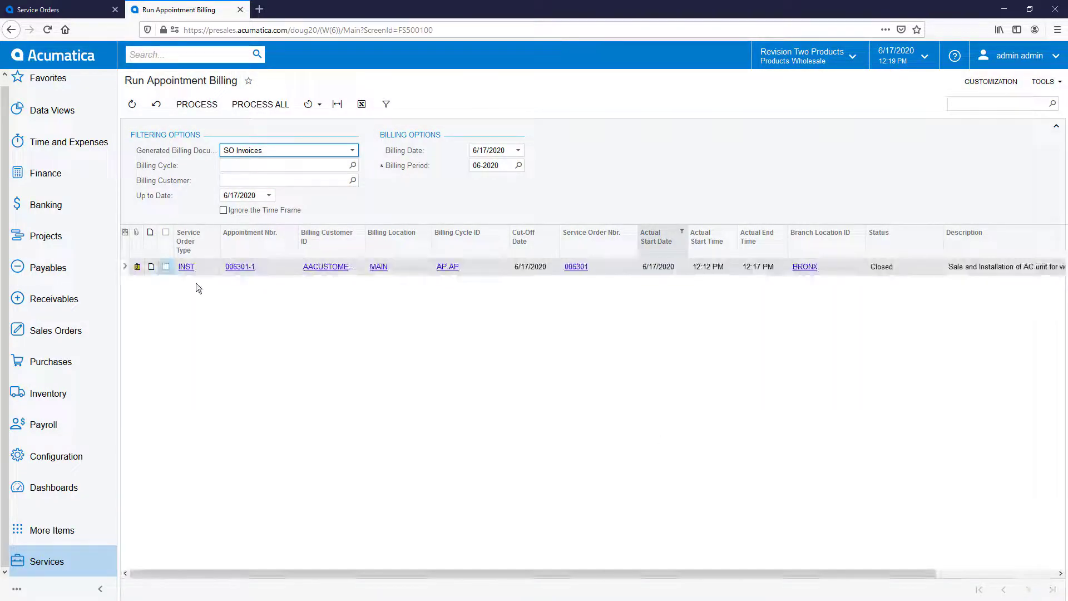
pyautogui.click(165, 266)
pyautogui.click(196, 105)
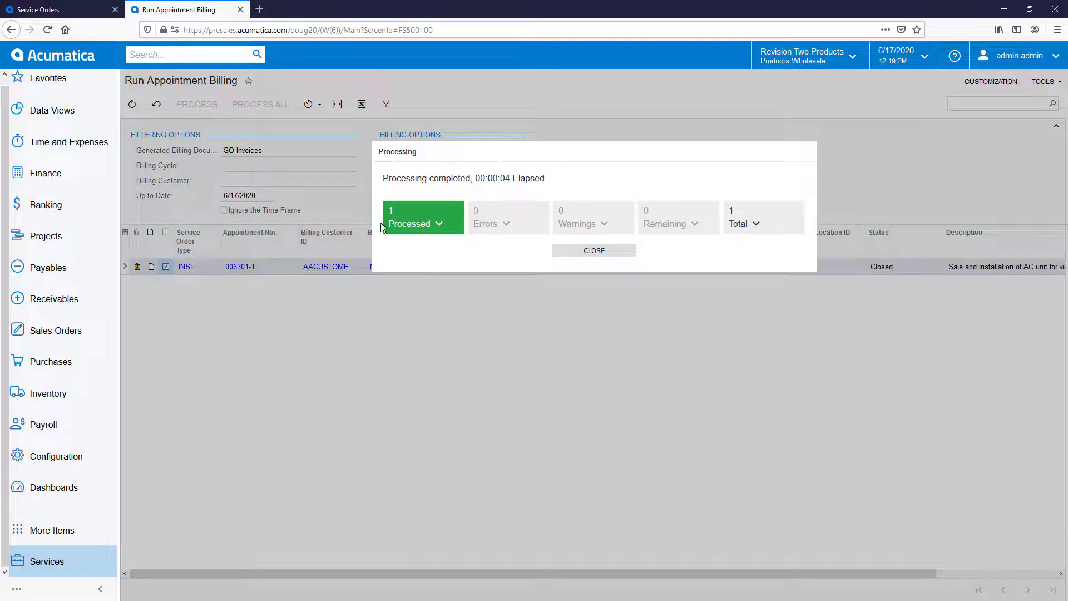
pyautogui.click(595, 250)
pyautogui.click(55, 331)
# Open invoice AR008507 from a new Invoices tab and print its Invoice/Memo report
pyautogui.rightClick(167, 204)
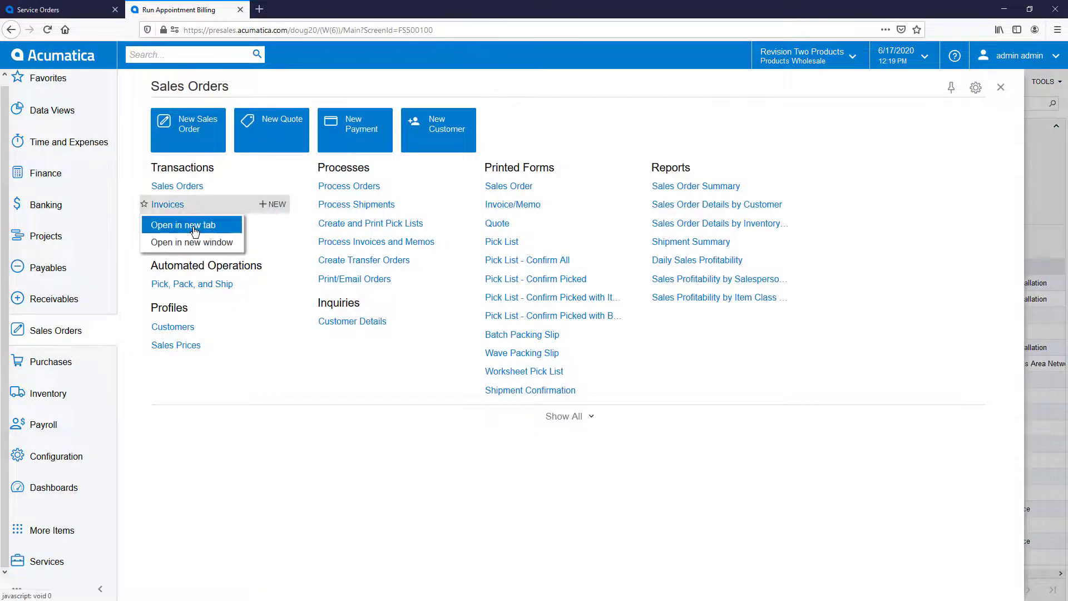
pyautogui.click(183, 224)
pyautogui.click(235, 175)
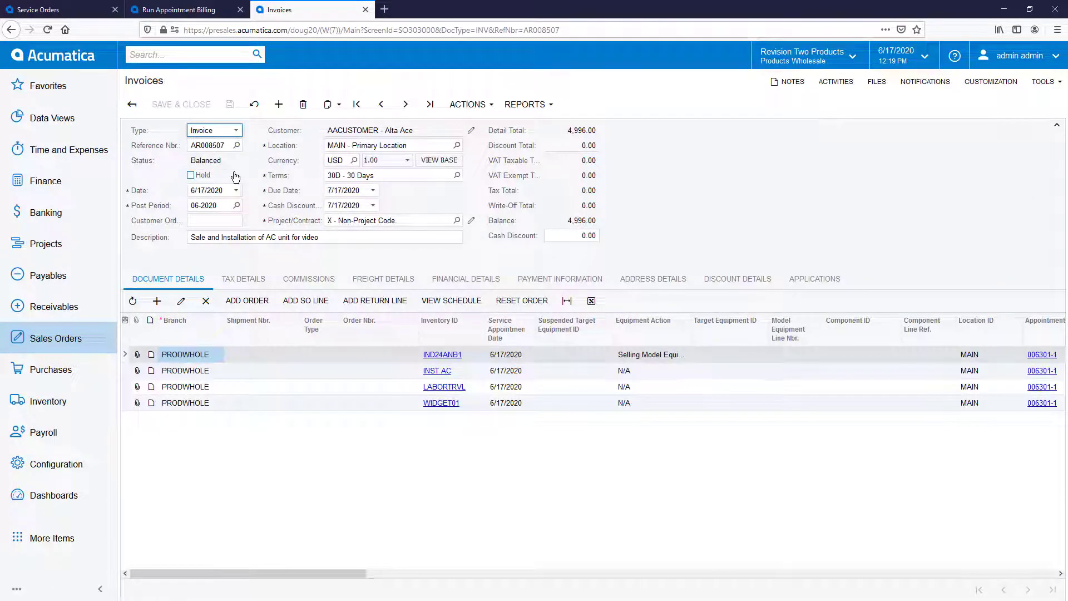
pyautogui.click(525, 104)
pyautogui.click(534, 140)
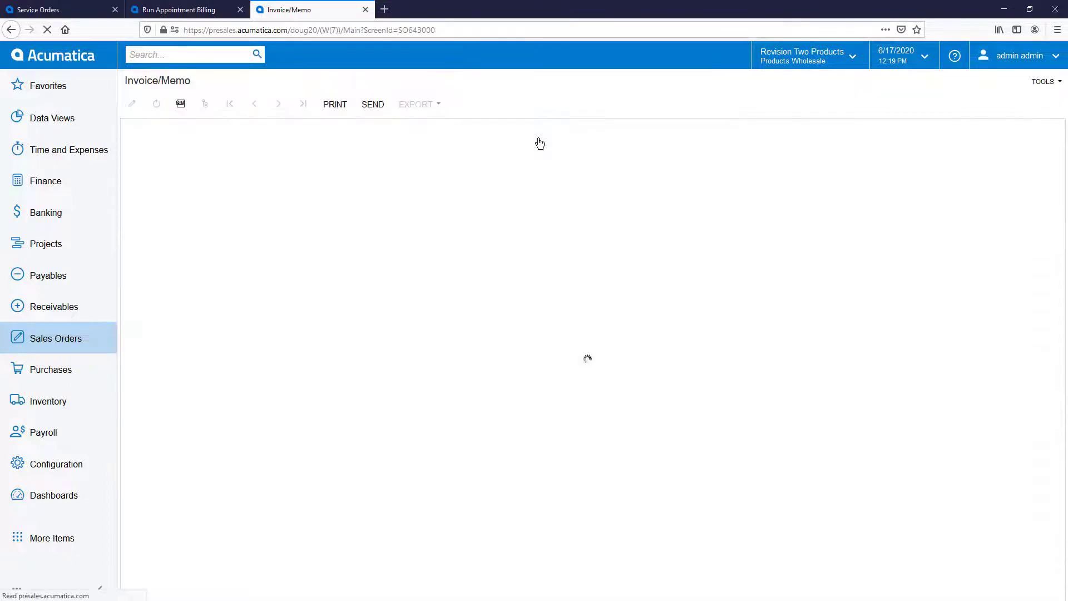